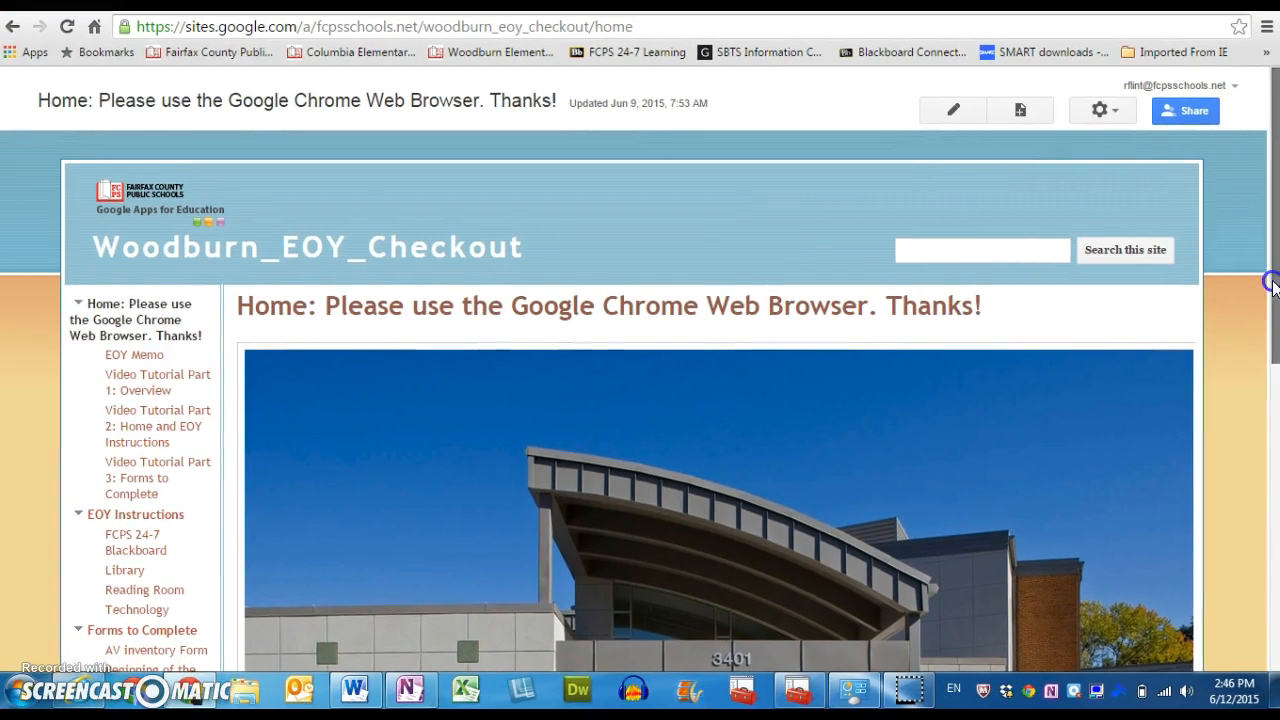
Open the Rising 4th Graders placement form from the checkout site and review its questions through the comments section.
drag(1271, 283, 1273, 581)
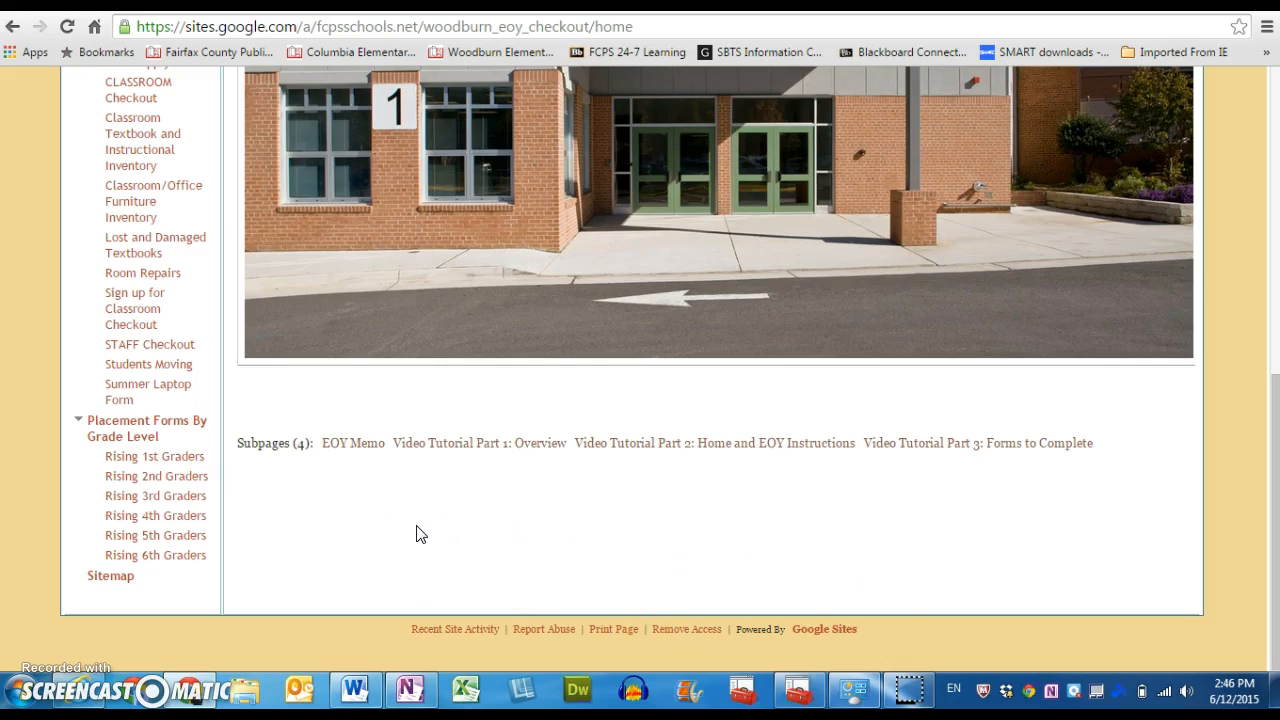
click(178, 522)
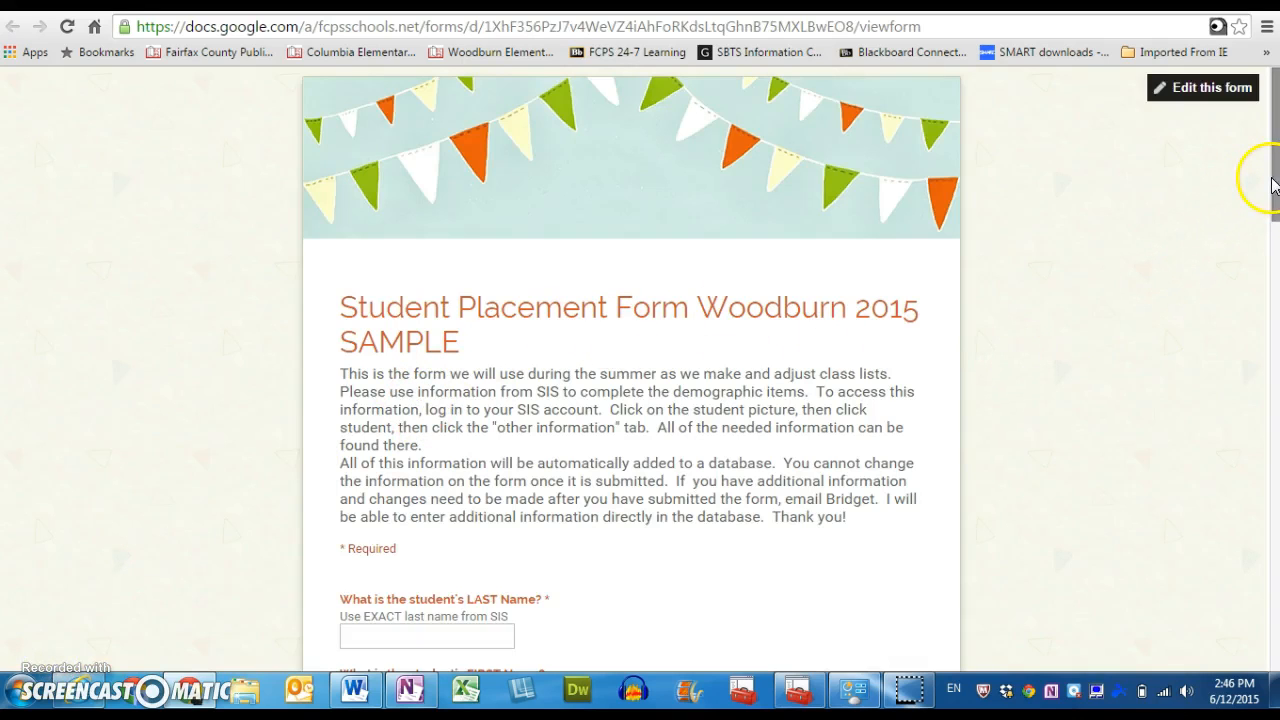
drag(1273, 188, 1273, 229)
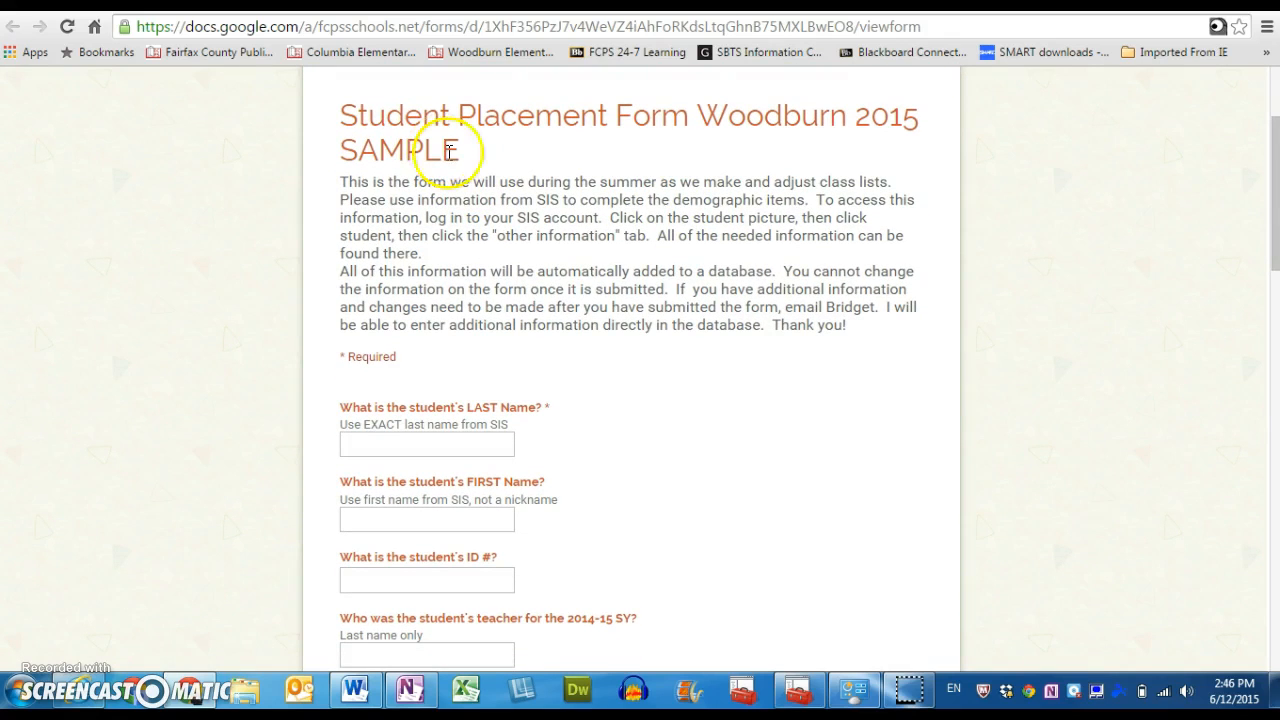
drag(1273, 229, 1273, 289)
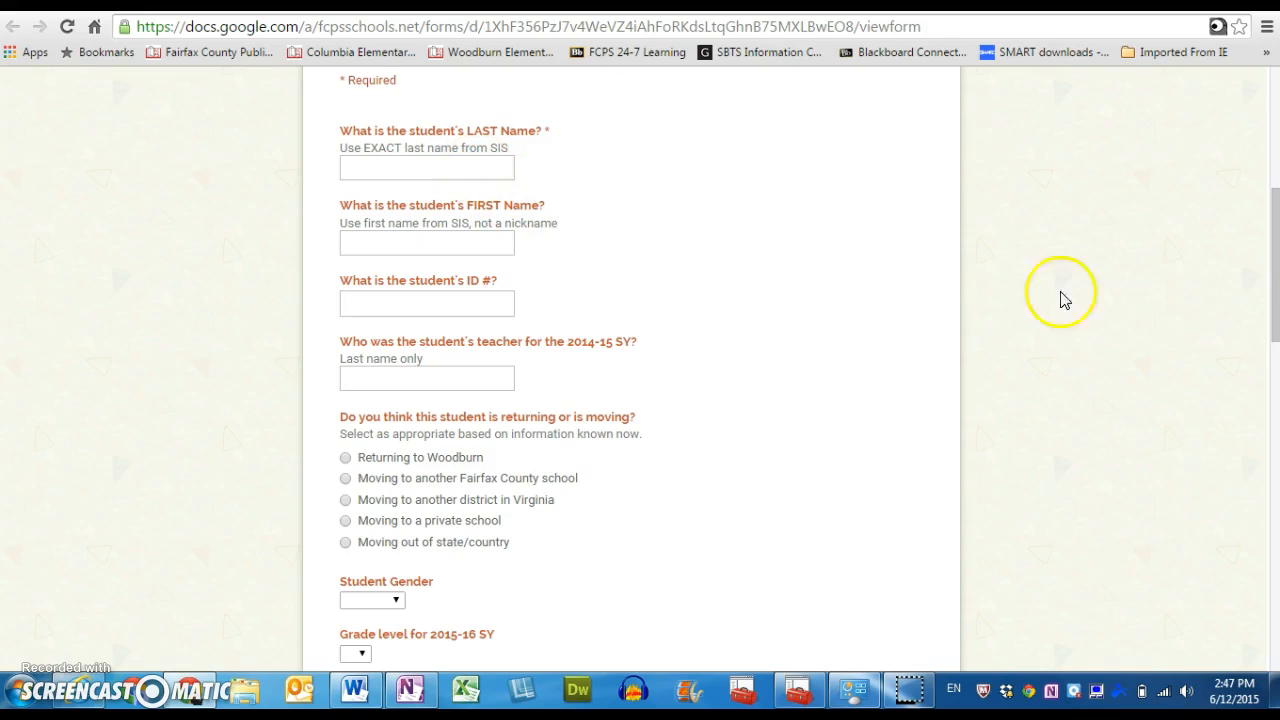
drag(1274, 312, 1262, 588)
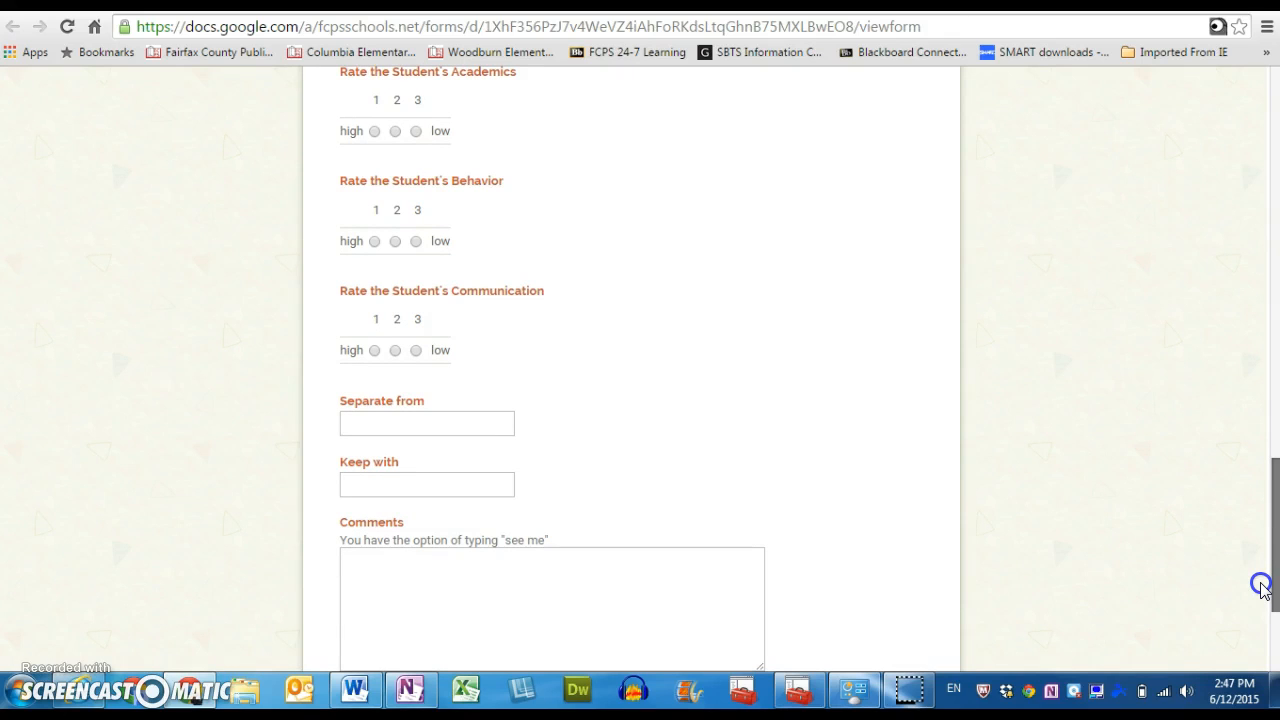
drag(1262, 587, 1266, 626)
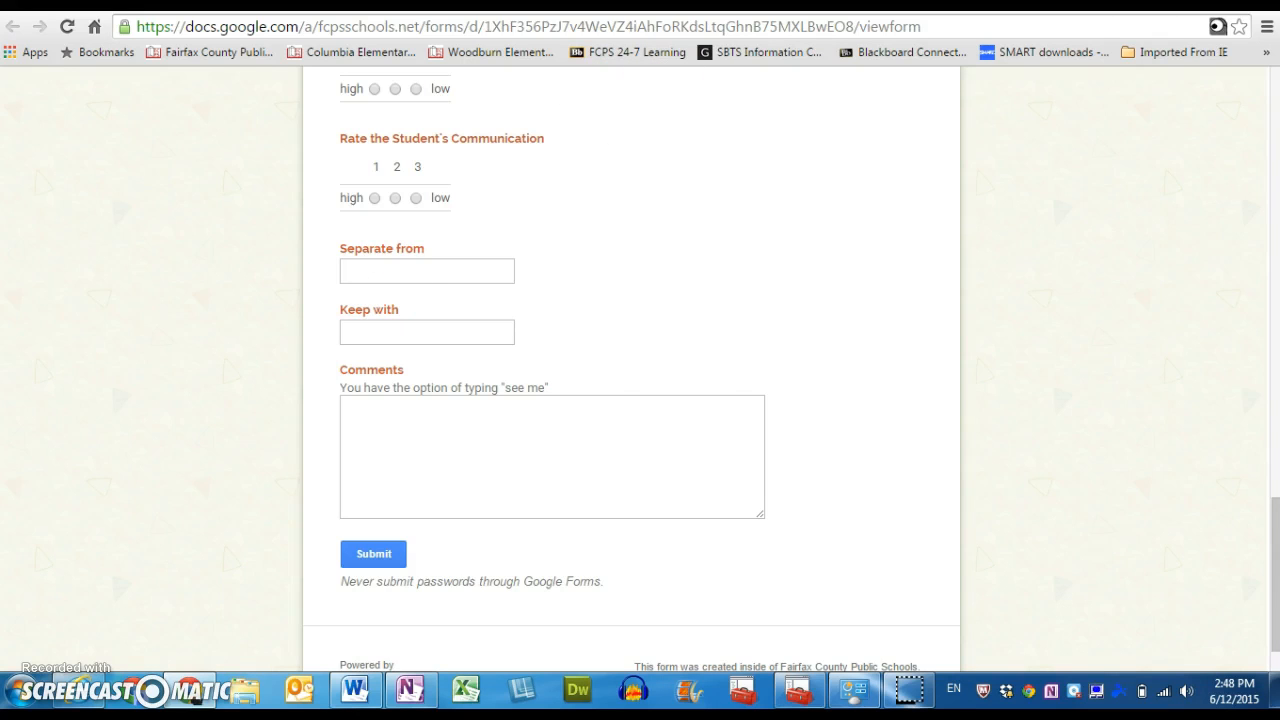
Switch to the placement form's responses spreadsheet and slightly narrow the student last name column.
click(850, 5)
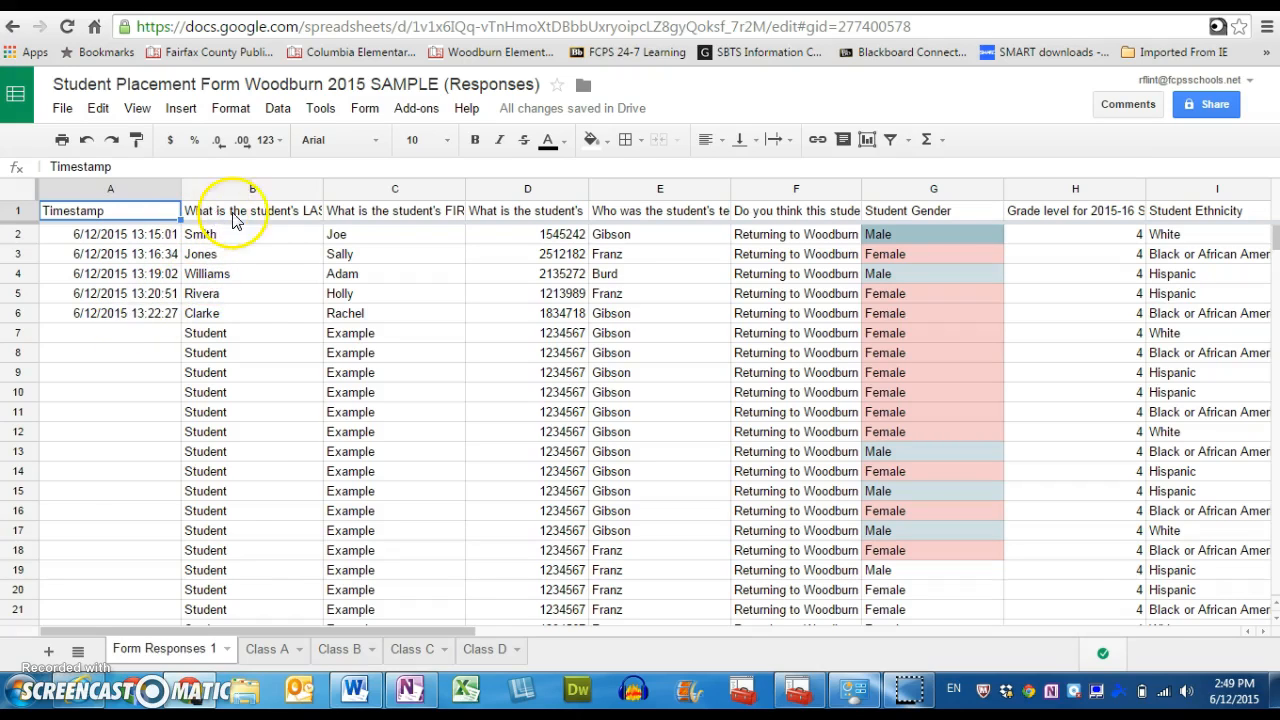
drag(323, 195, 297, 188)
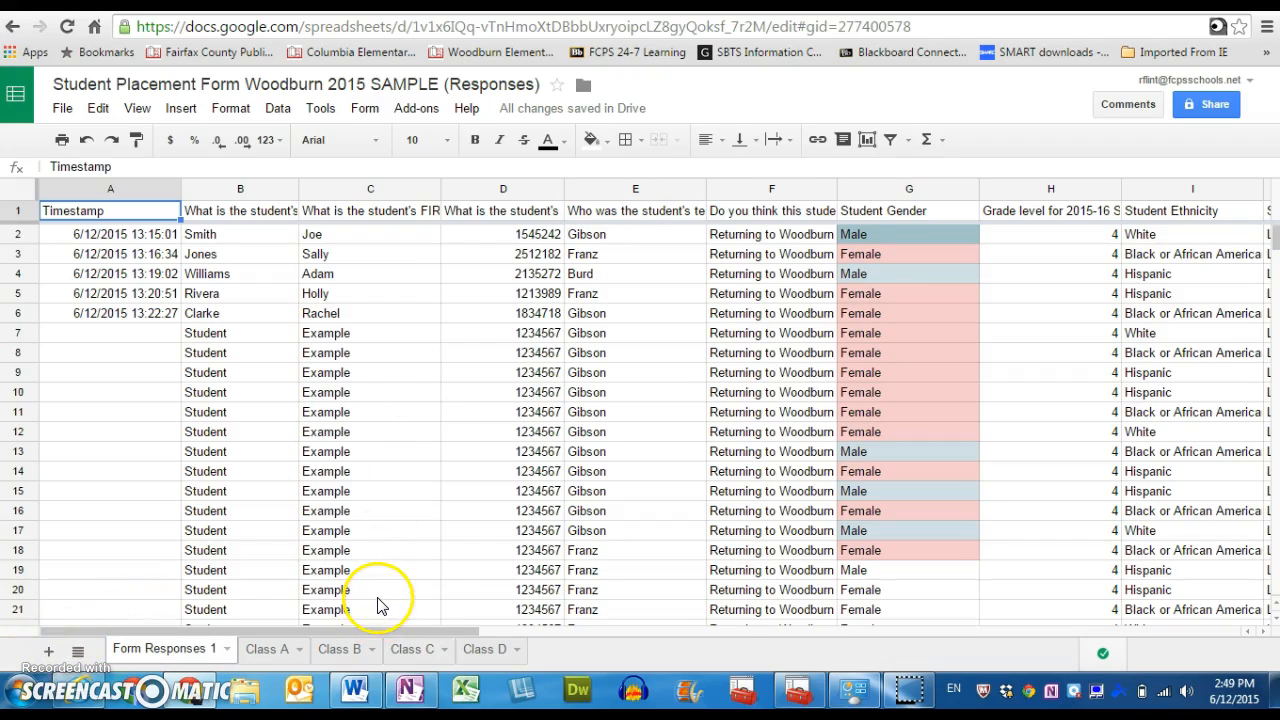
drag(369, 631, 207, 585)
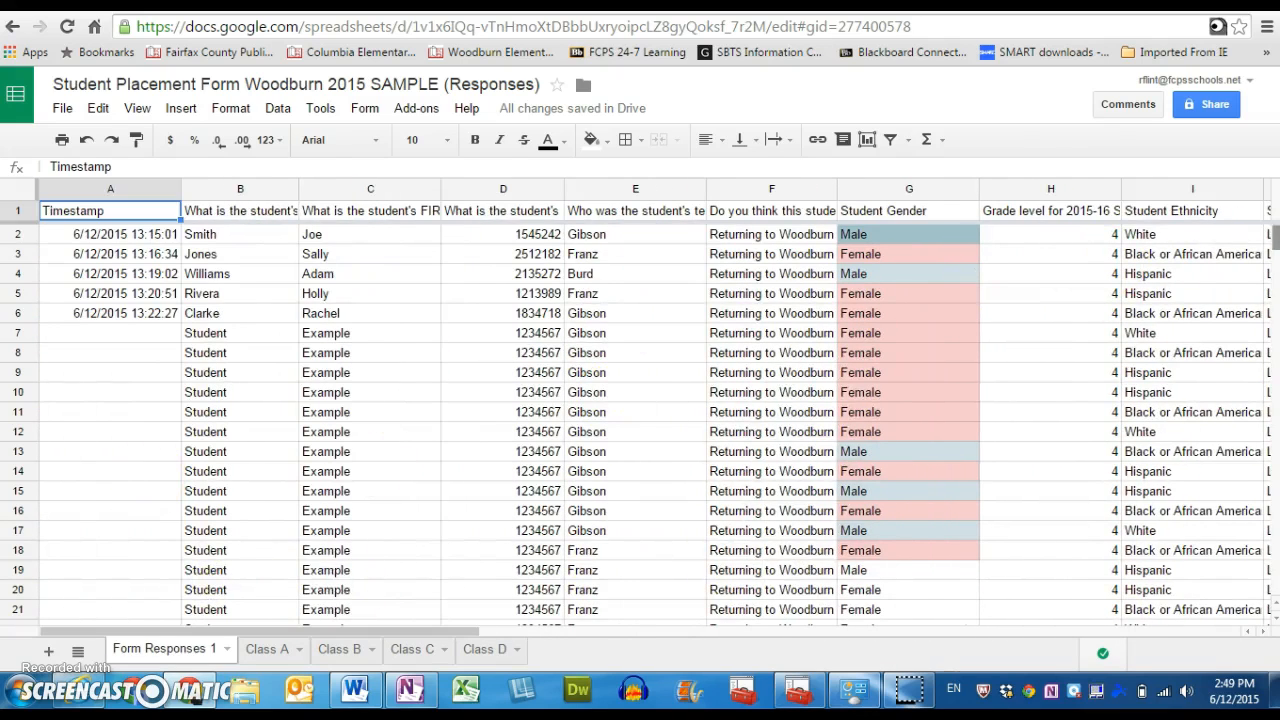
drag(1276, 235, 1274, 234)
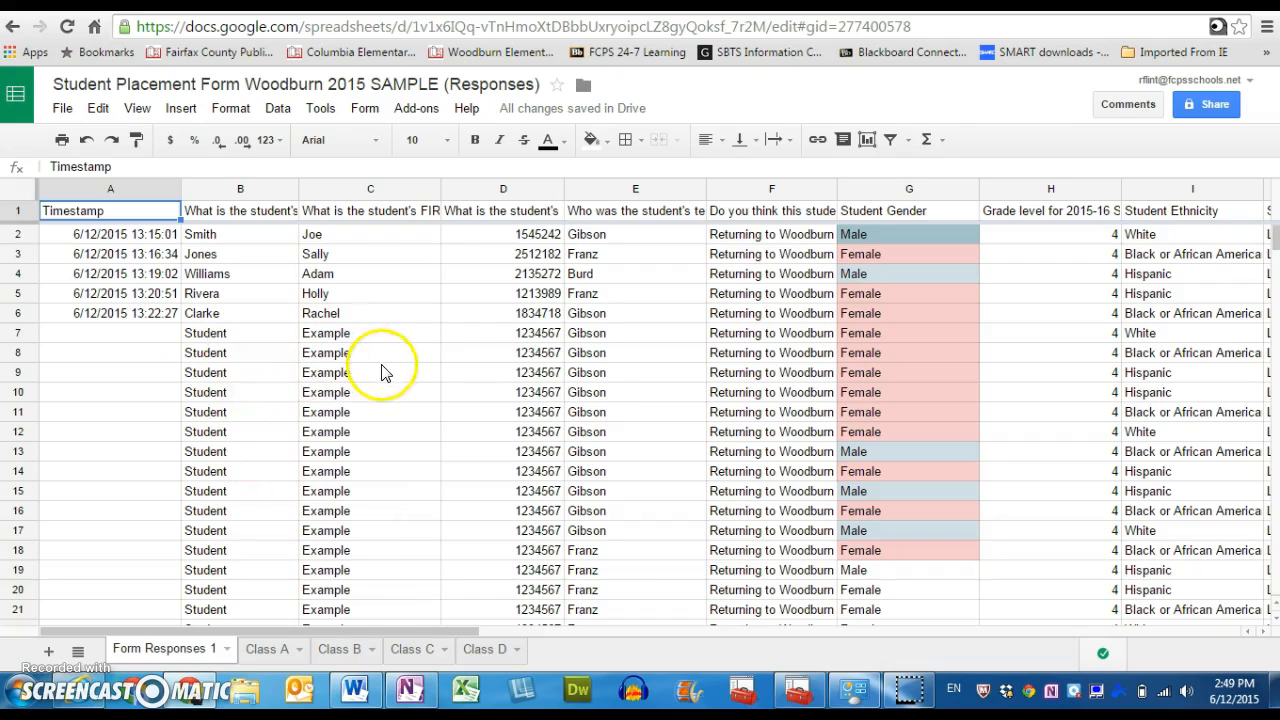
drag(1272, 240, 1272, 209)
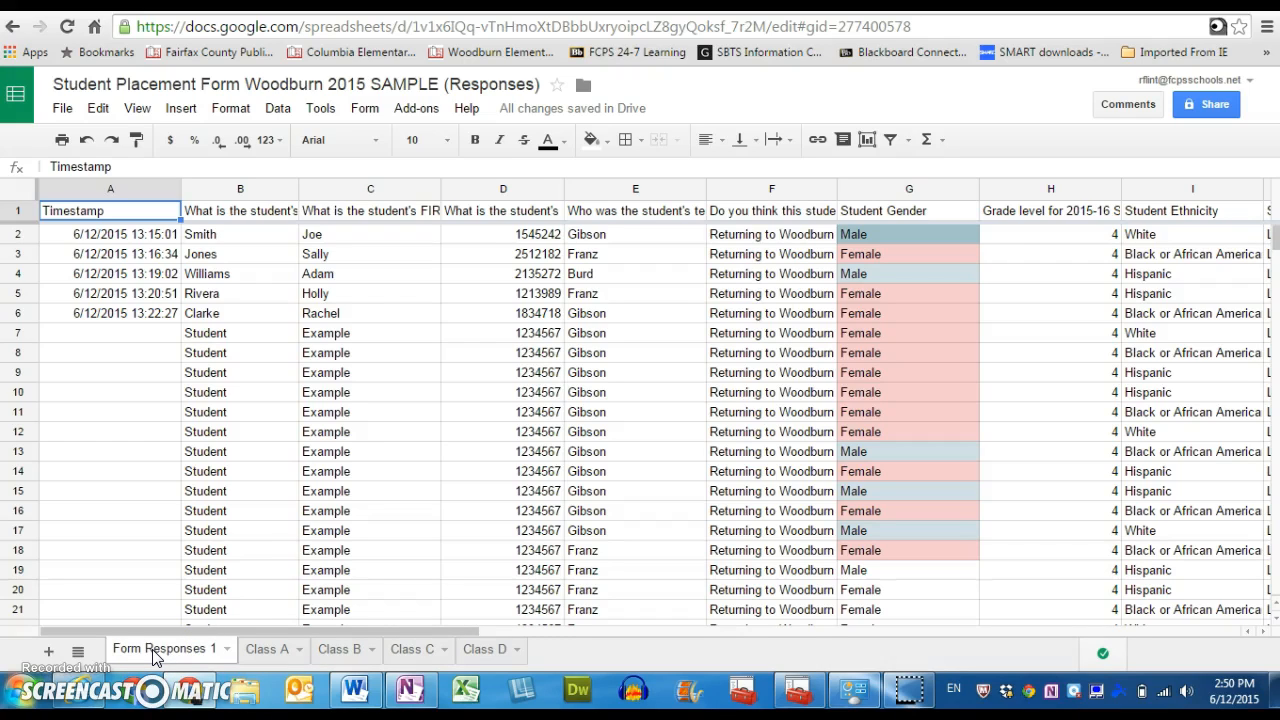
Look through the Class A, Class B and Class C sheets and view the sheet options for Class A.
click(267, 649)
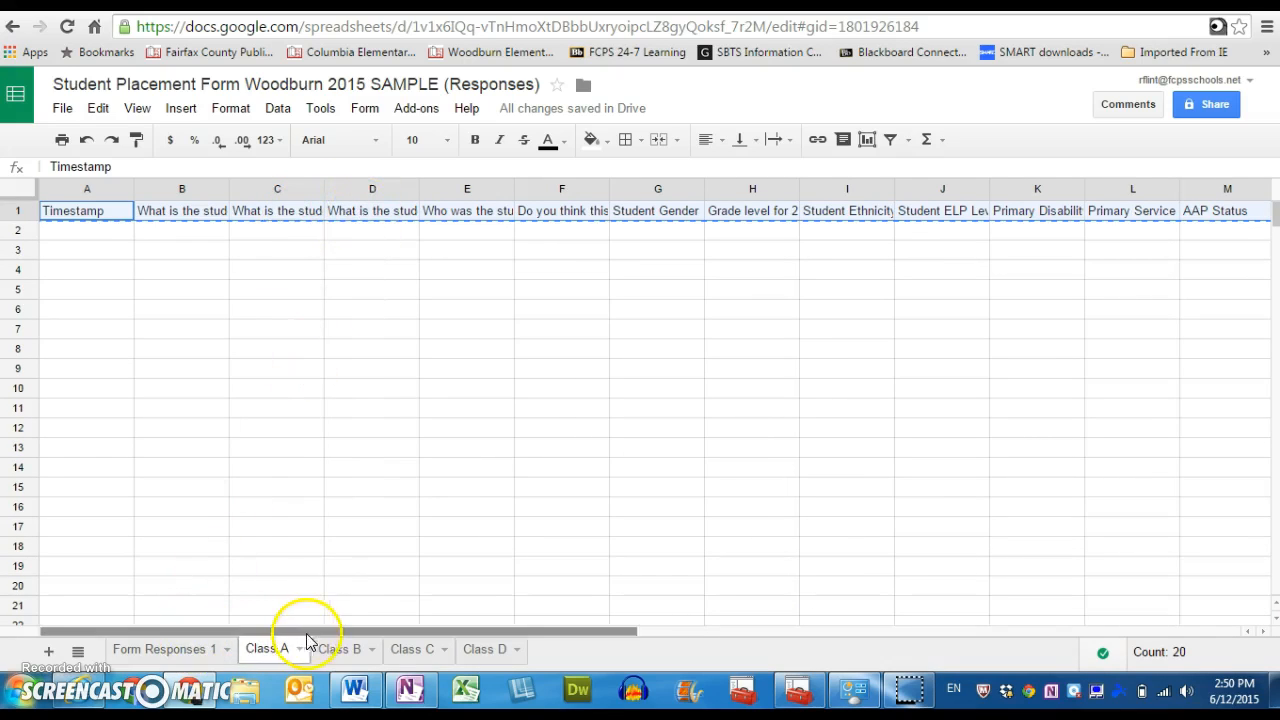
click(333, 649)
click(420, 649)
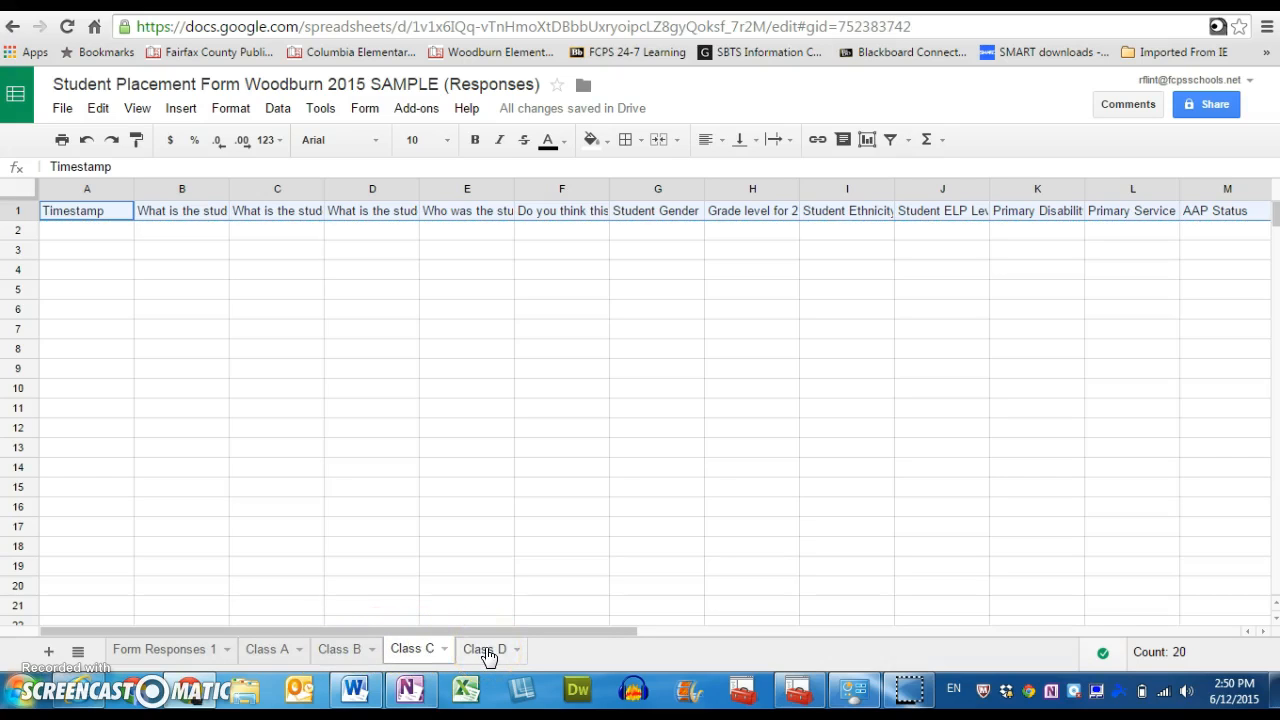
click(298, 653)
click(276, 651)
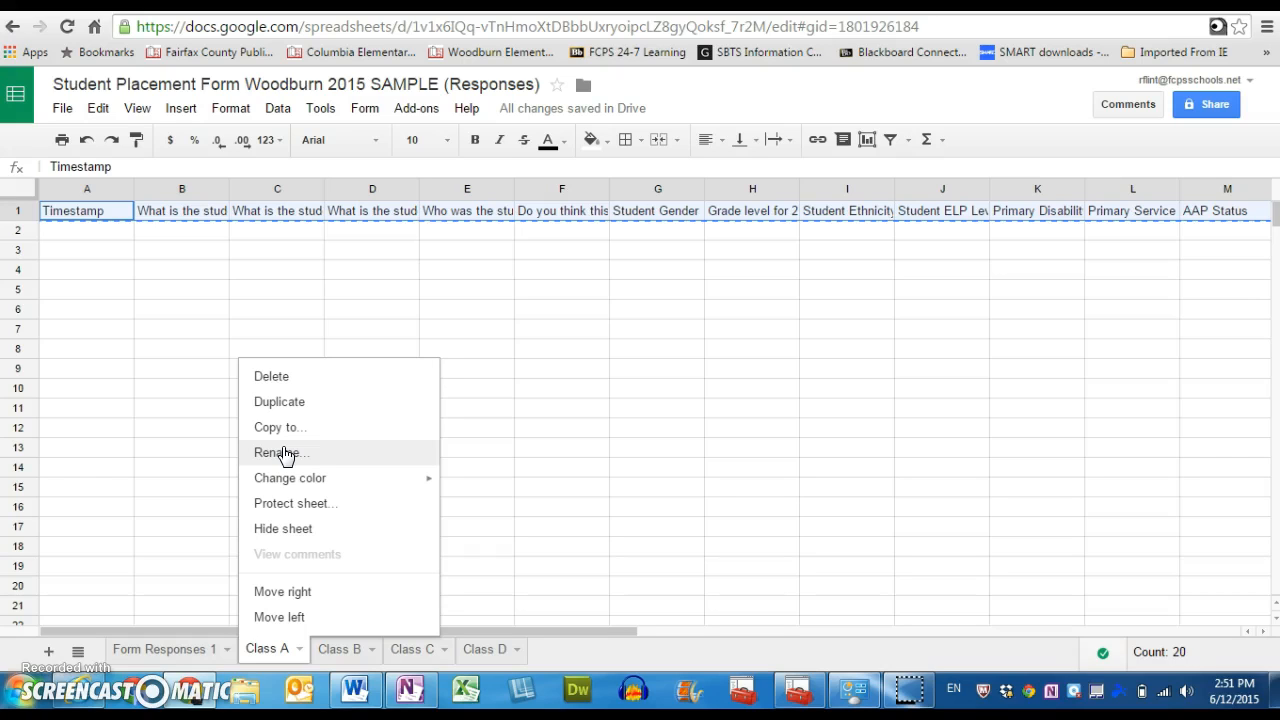
click(510, 449)
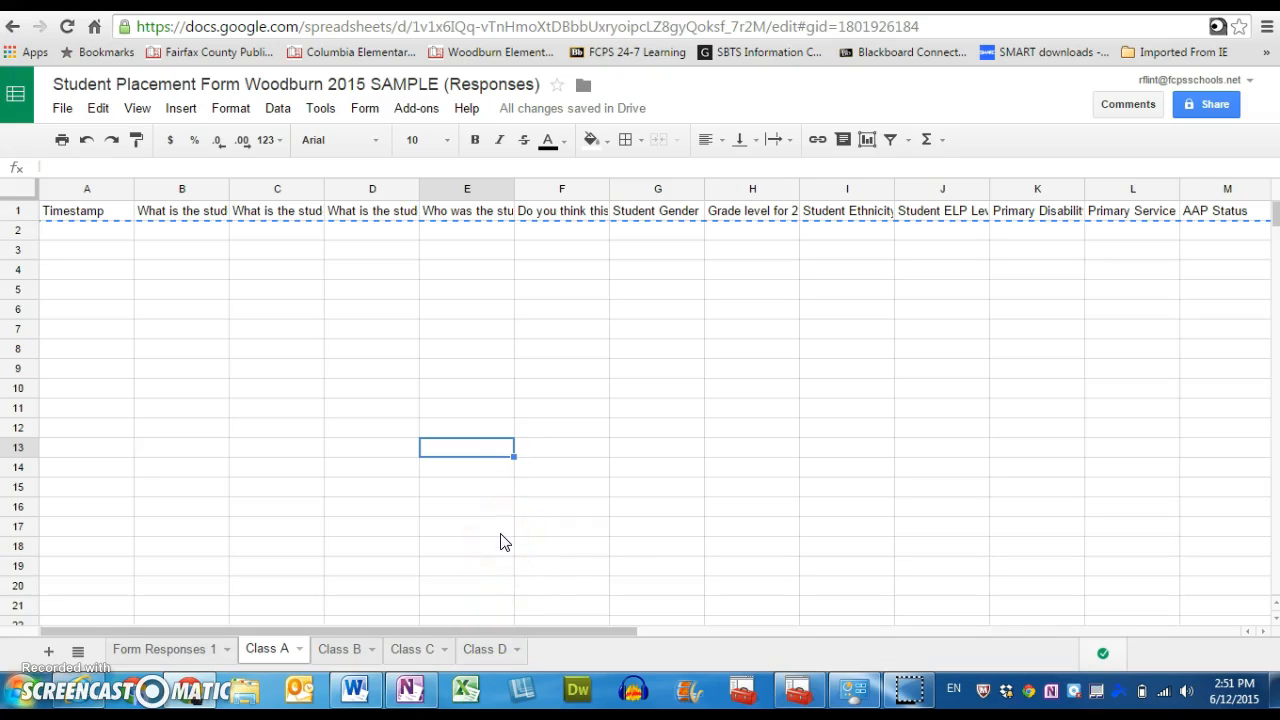
click(443, 532)
Narrow columns B through G on the Form Responses 1 sheet, from student last name to student gender.
click(180, 650)
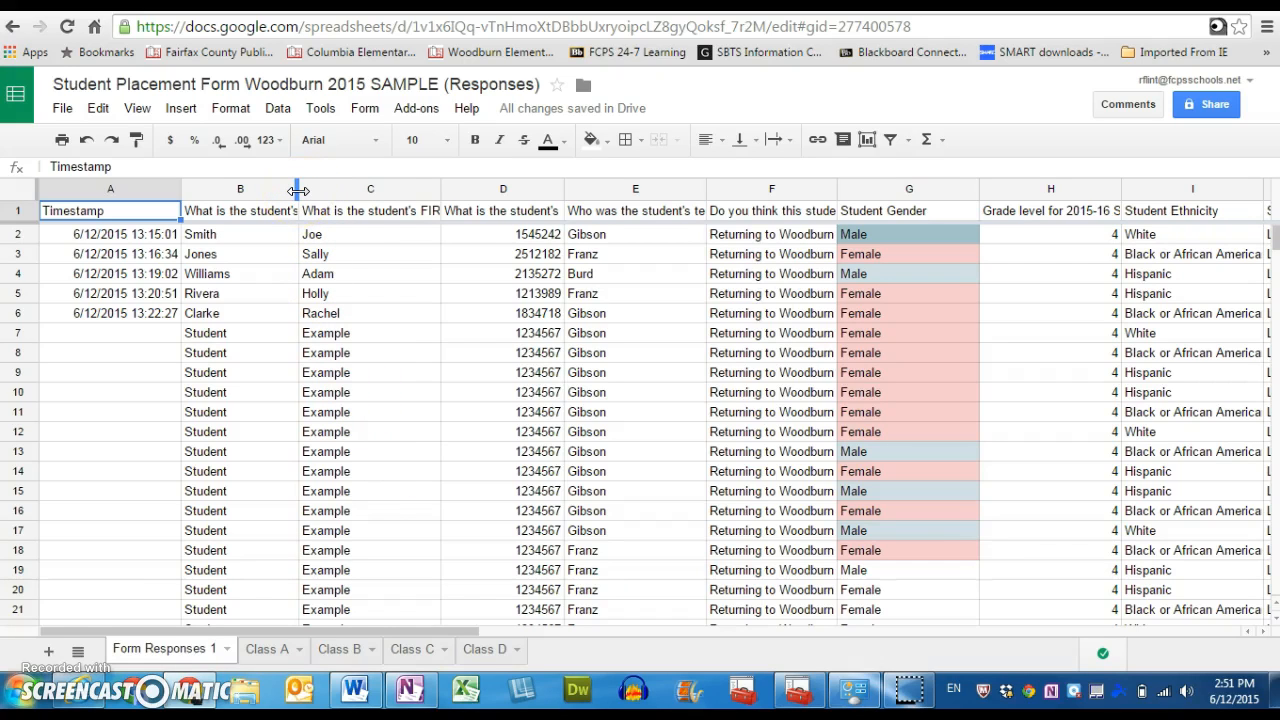
drag(294, 190, 261, 188)
click(400, 188)
drag(400, 188, 344, 188)
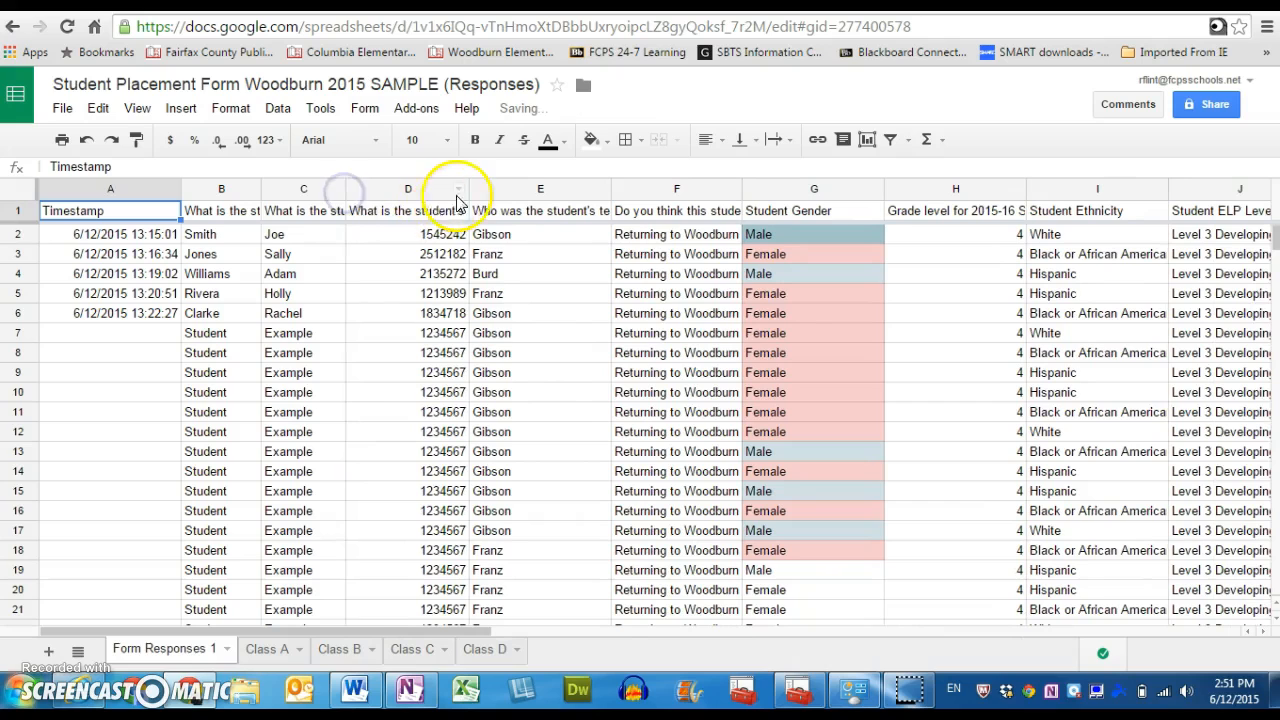
drag(467, 189, 416, 189)
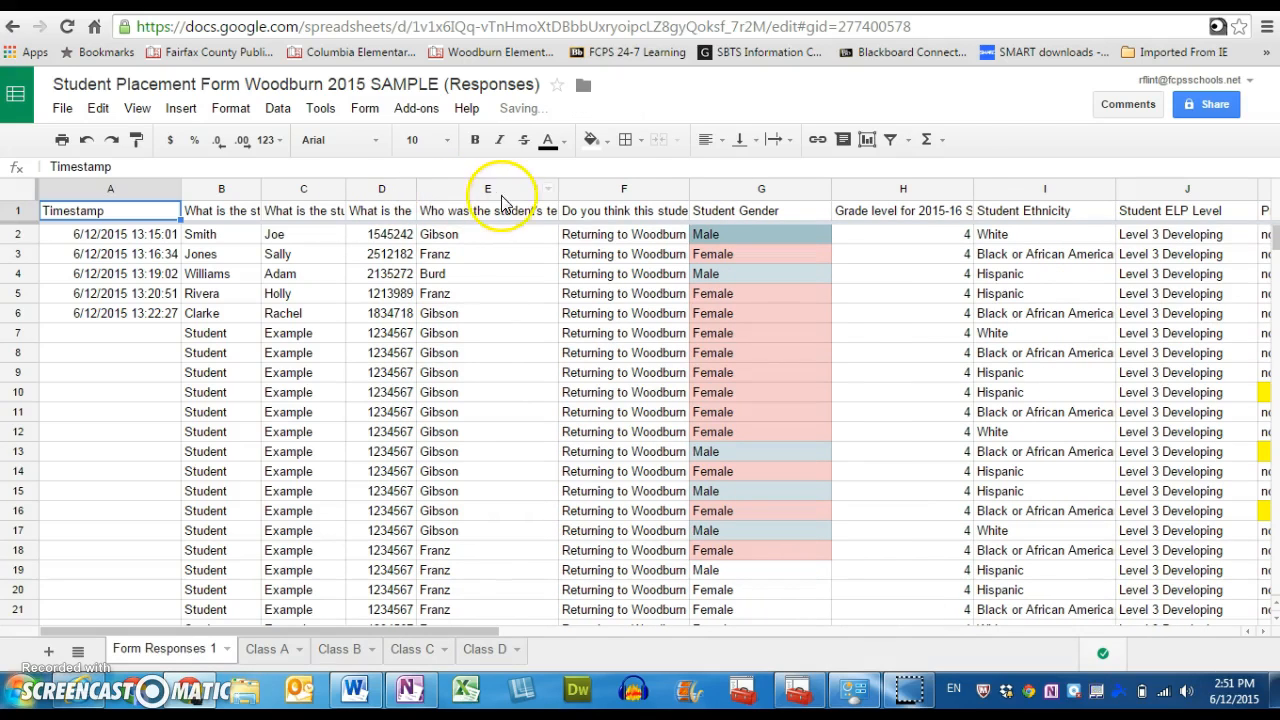
drag(556, 189, 494, 189)
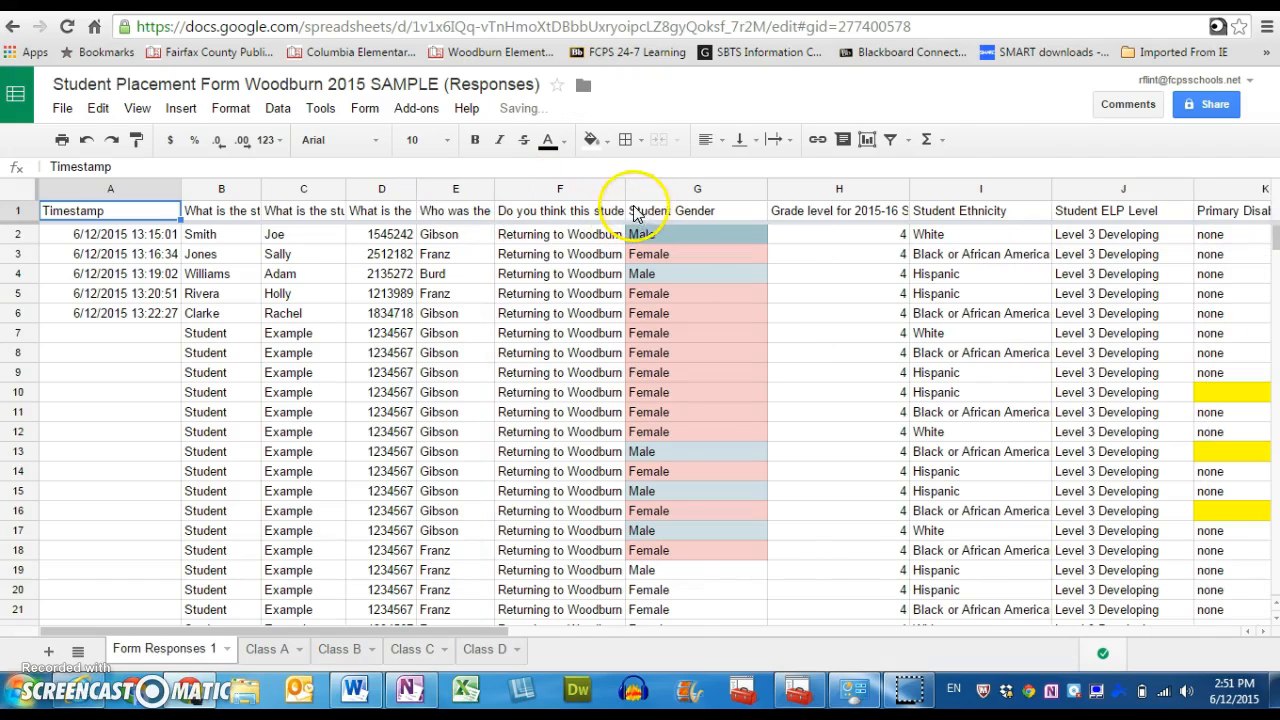
drag(625, 189, 583, 189)
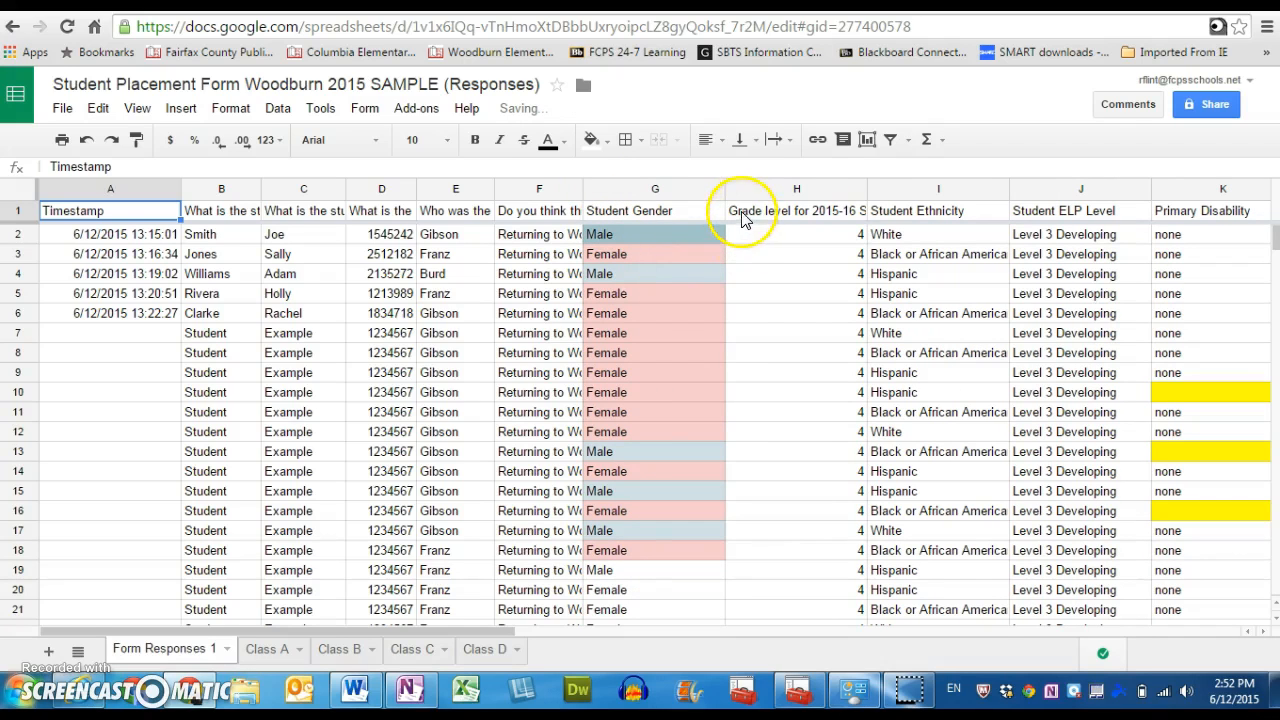
drag(725, 189, 676, 190)
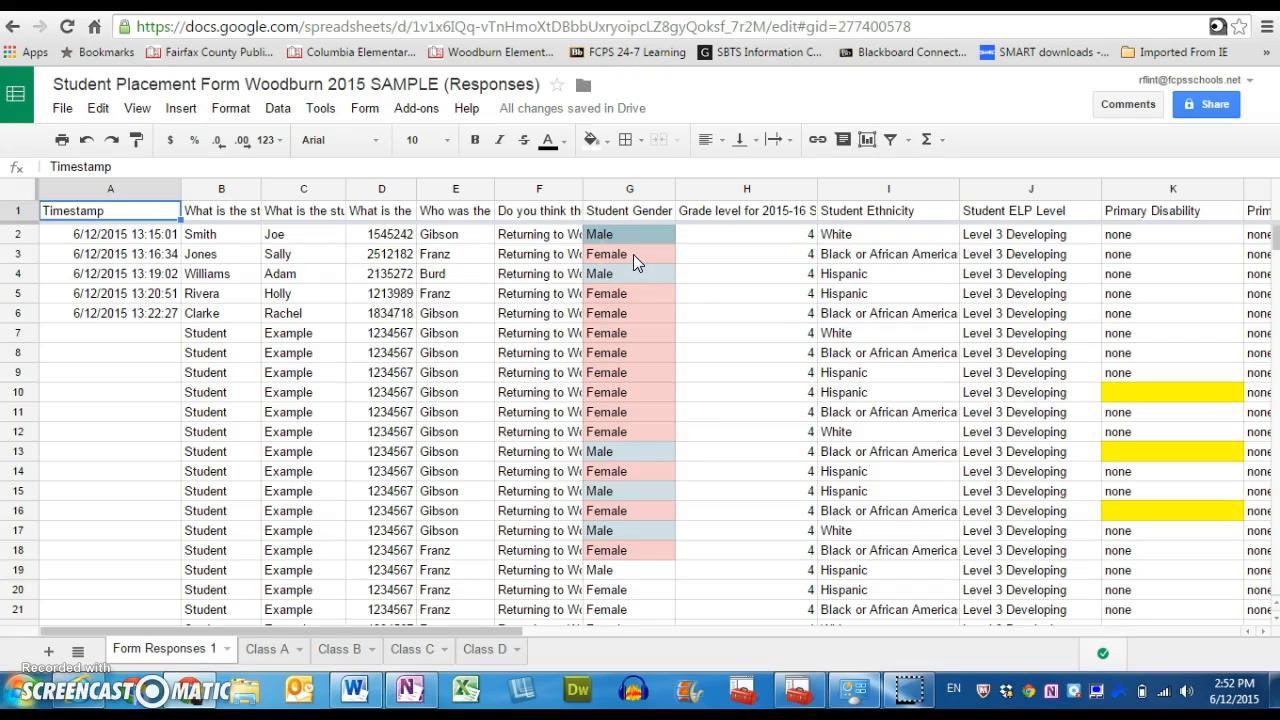
Fill the Male gender cell G19 with light cyan 3.
click(635, 576)
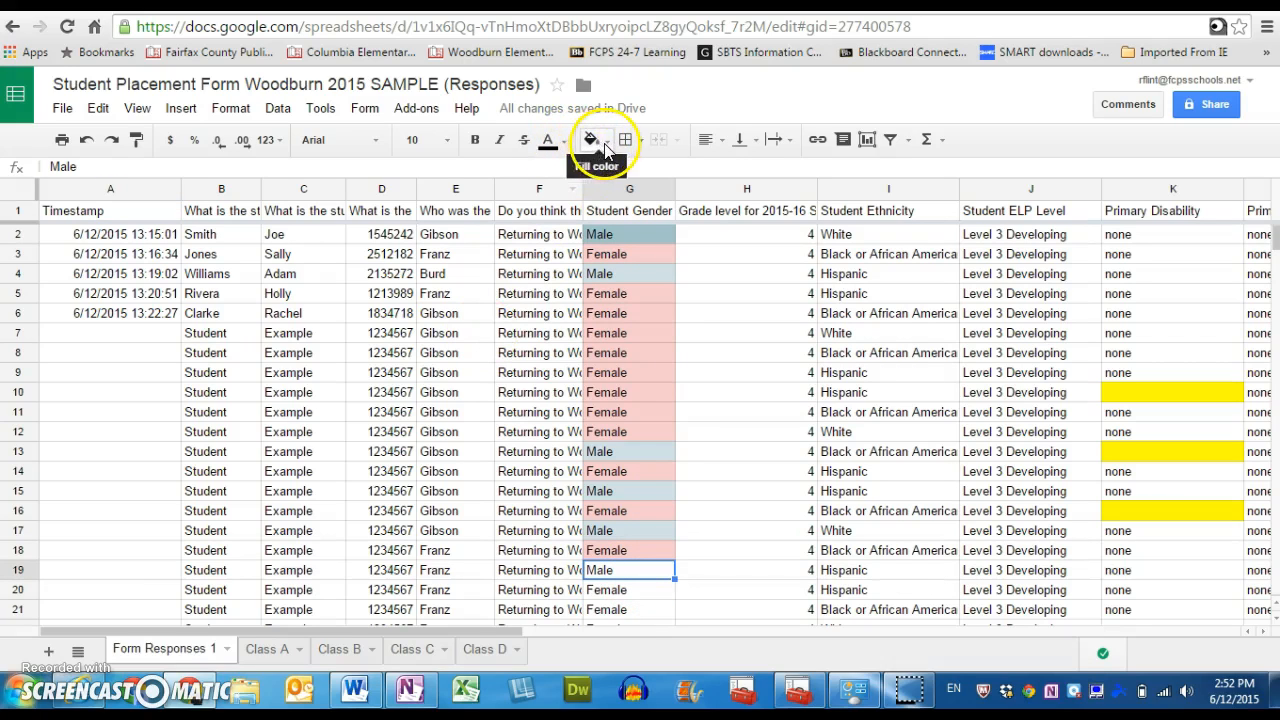
click(594, 142)
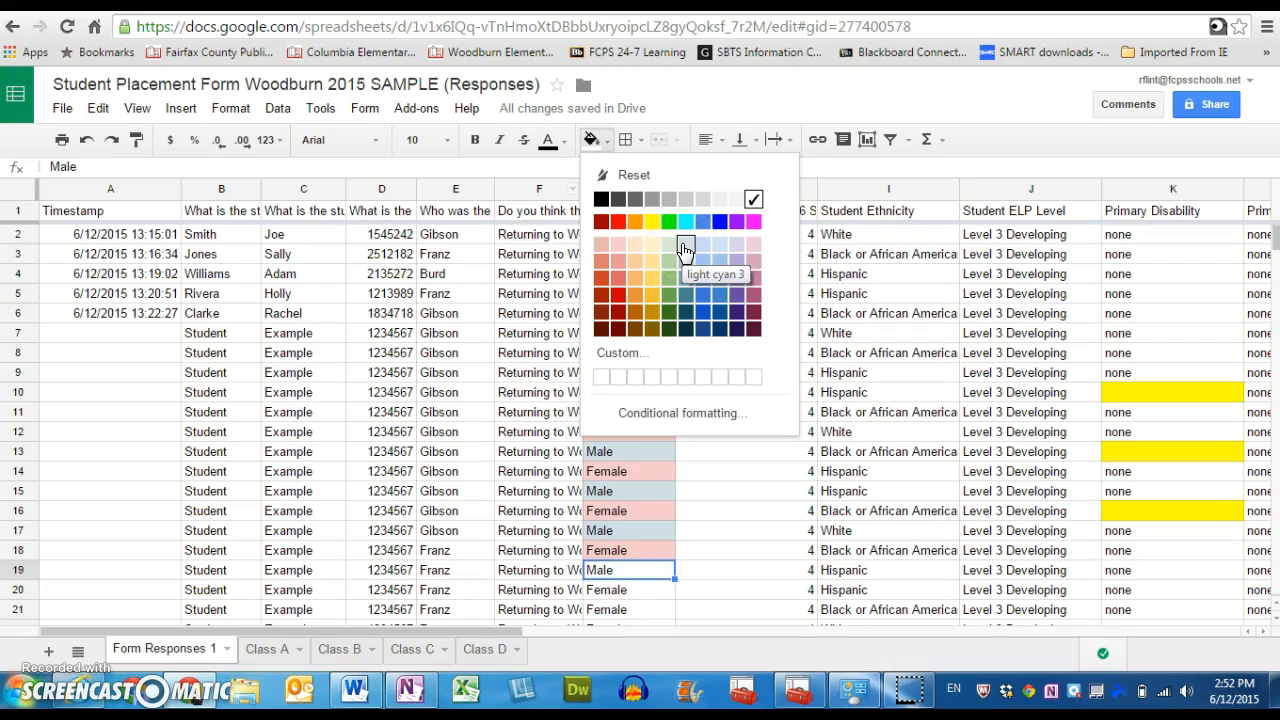
click(685, 250)
click(778, 455)
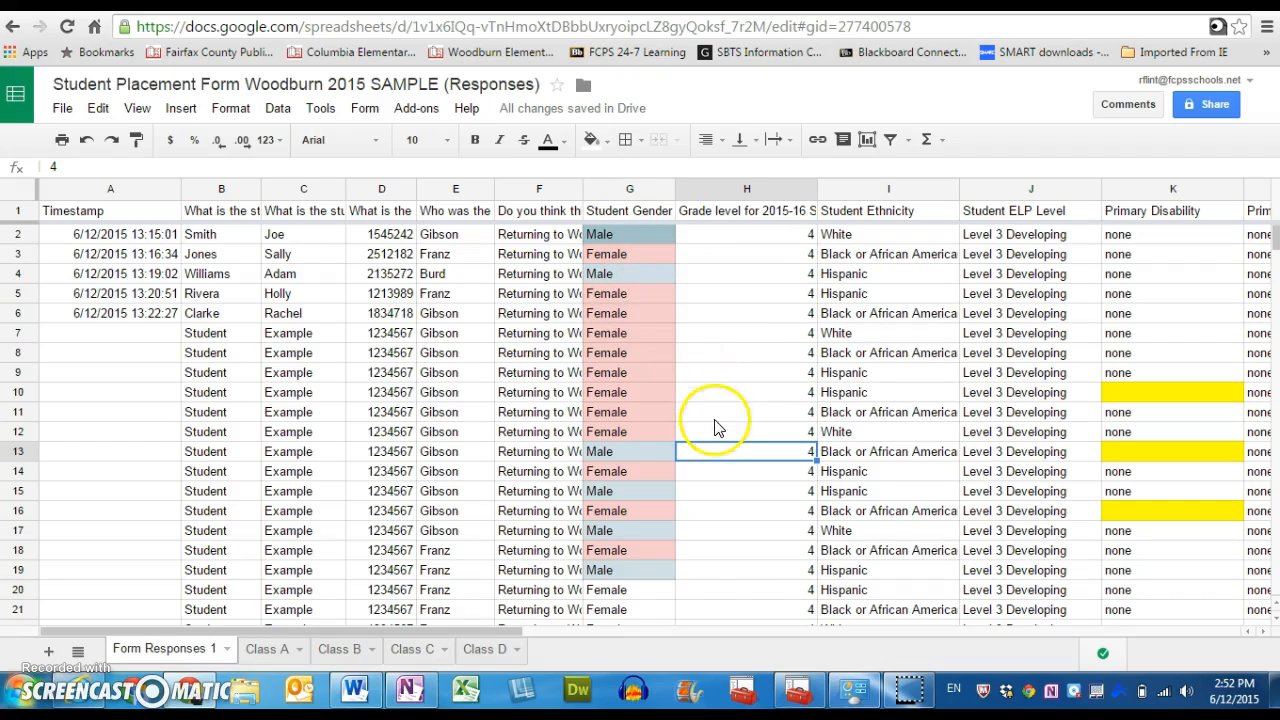
Examine the color-coded disability, AAP status and behavior rating columns across to Keep with, and return to the first columns.
drag(498, 632, 552, 631)
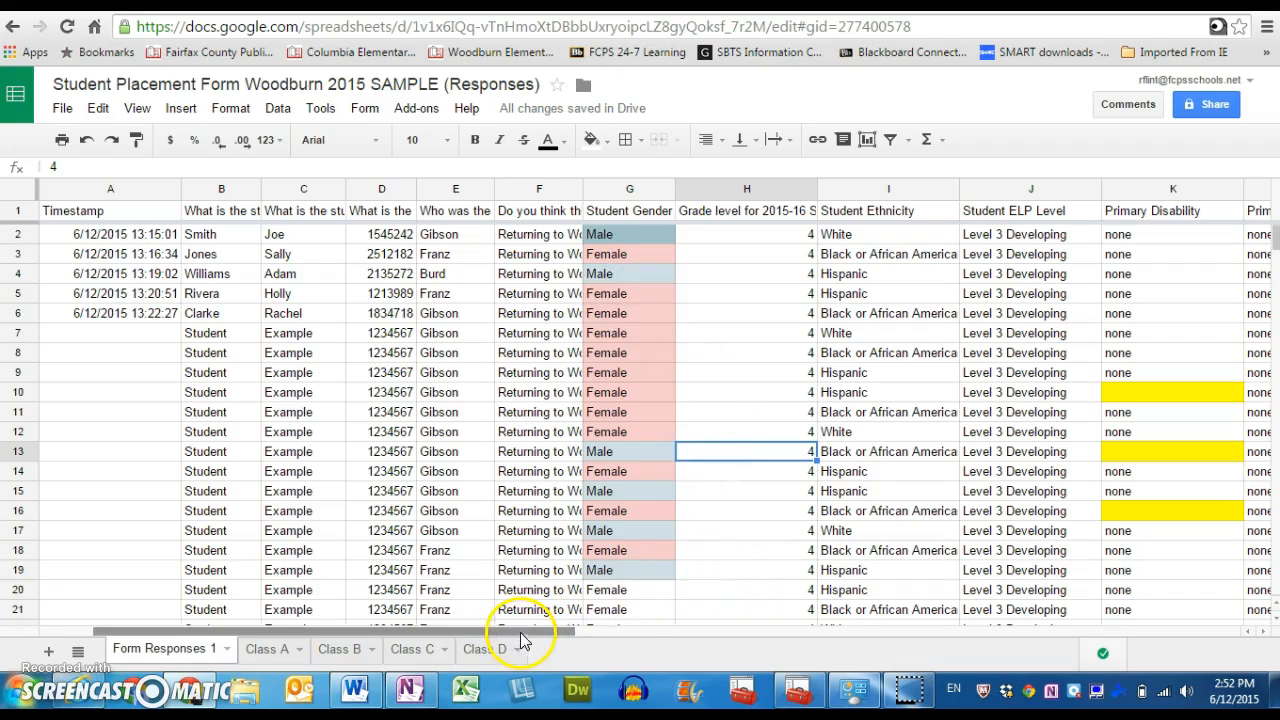
drag(527, 631, 634, 631)
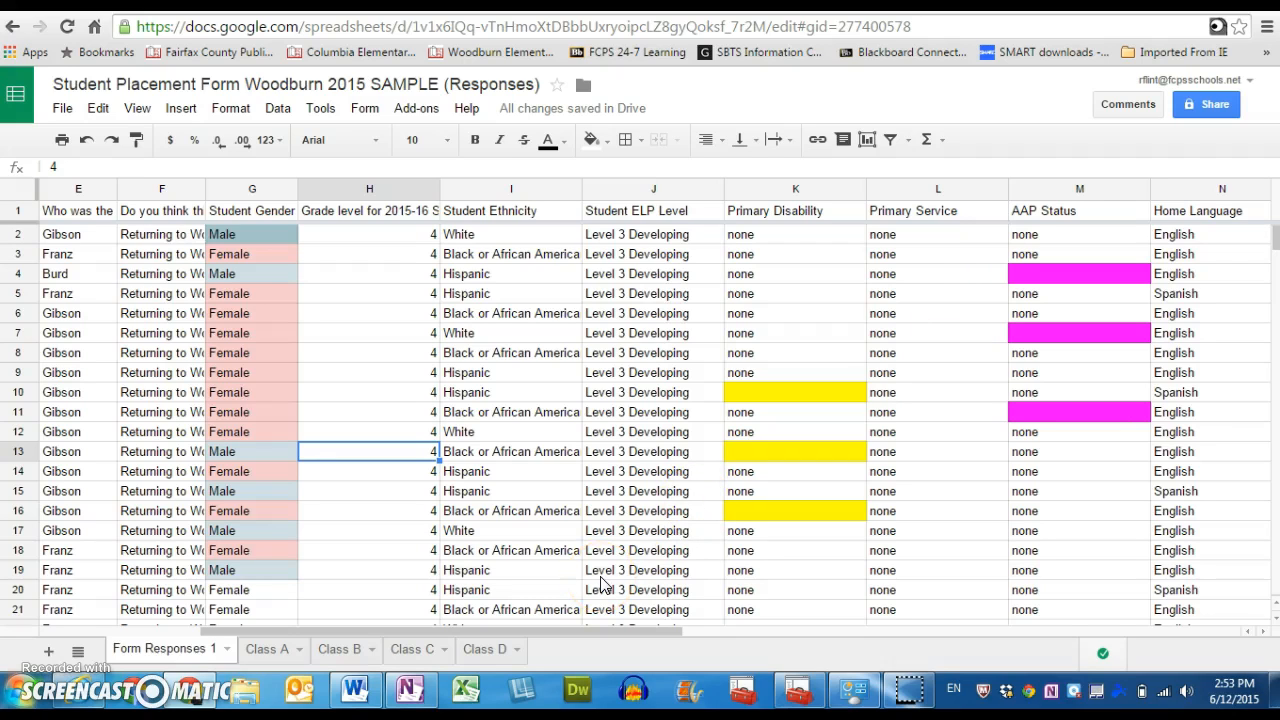
drag(569, 630, 869, 612)
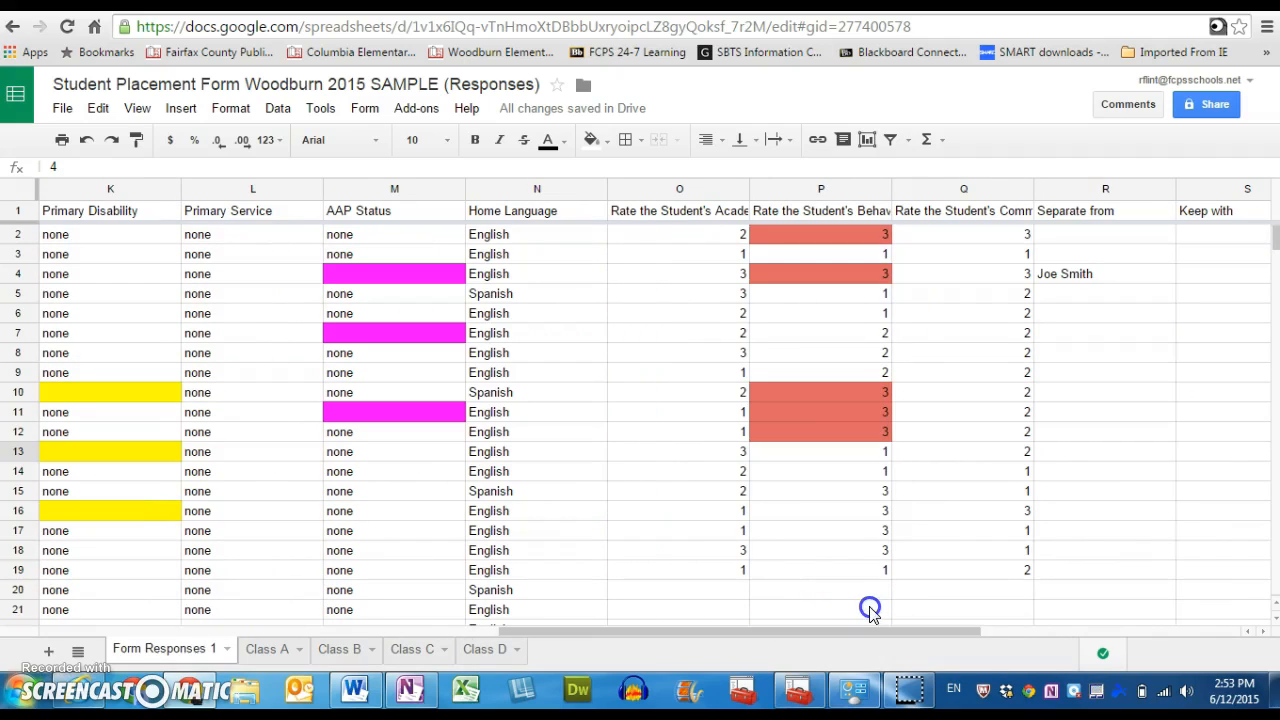
click(834, 390)
click(736, 632)
drag(736, 632, 265, 593)
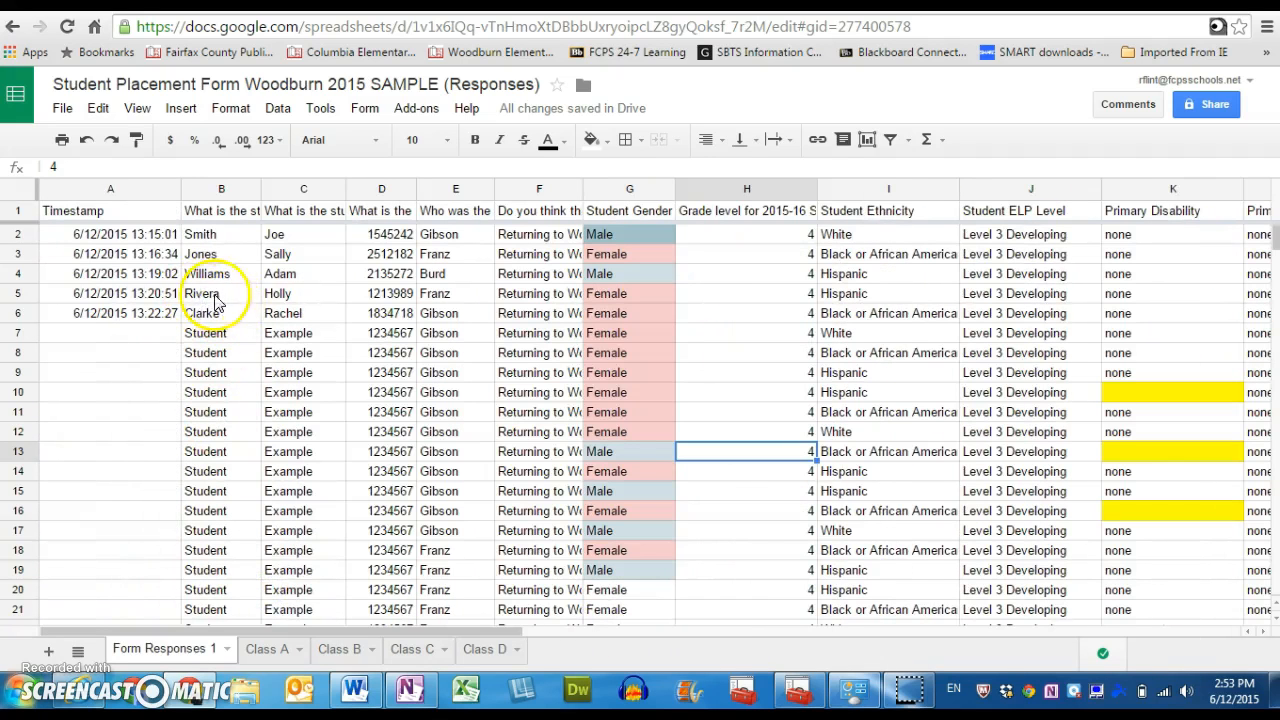
Copy the student record in row 5 of Form Responses 1 into row 2 of the Class A sheet.
click(20, 293)
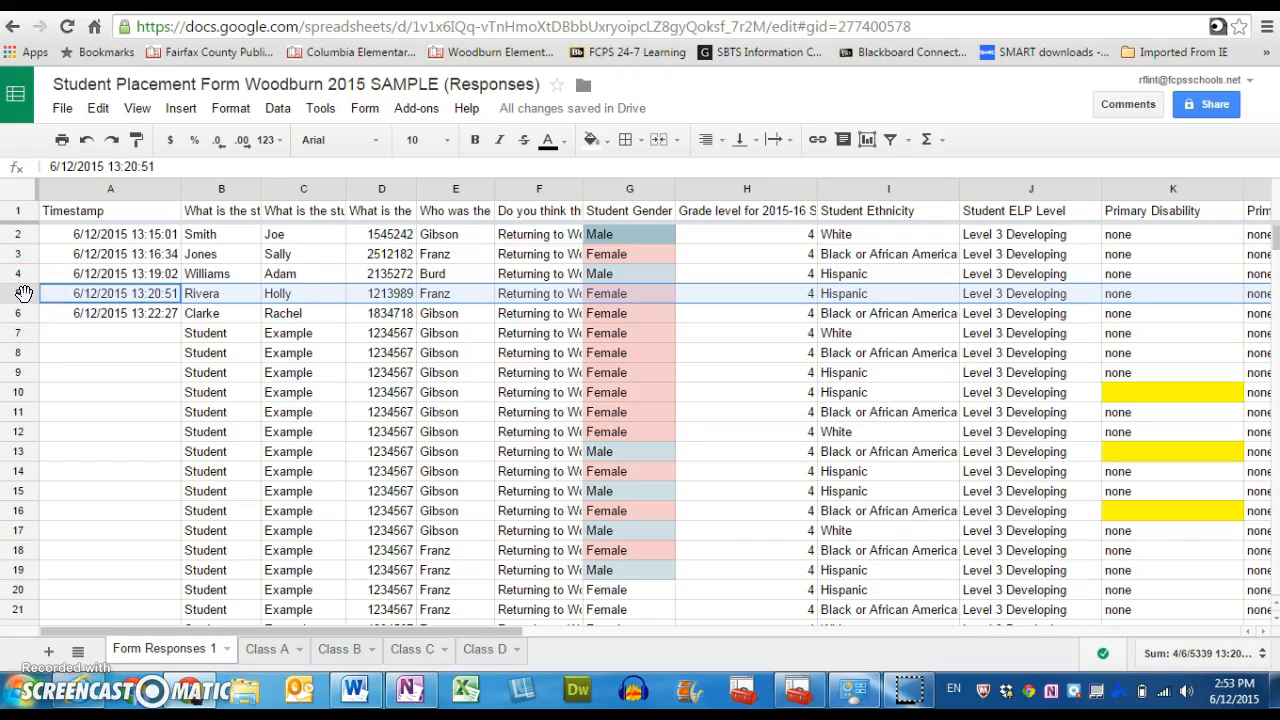
right_click(24, 293)
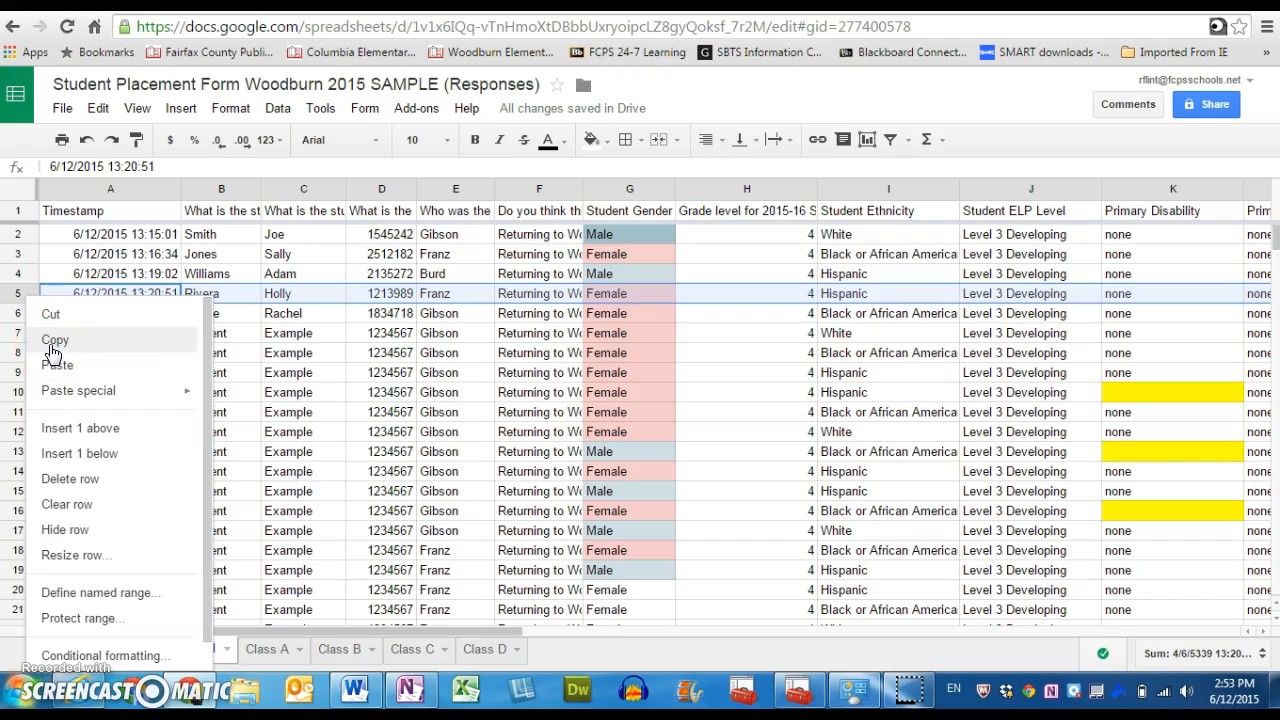
click(20, 290)
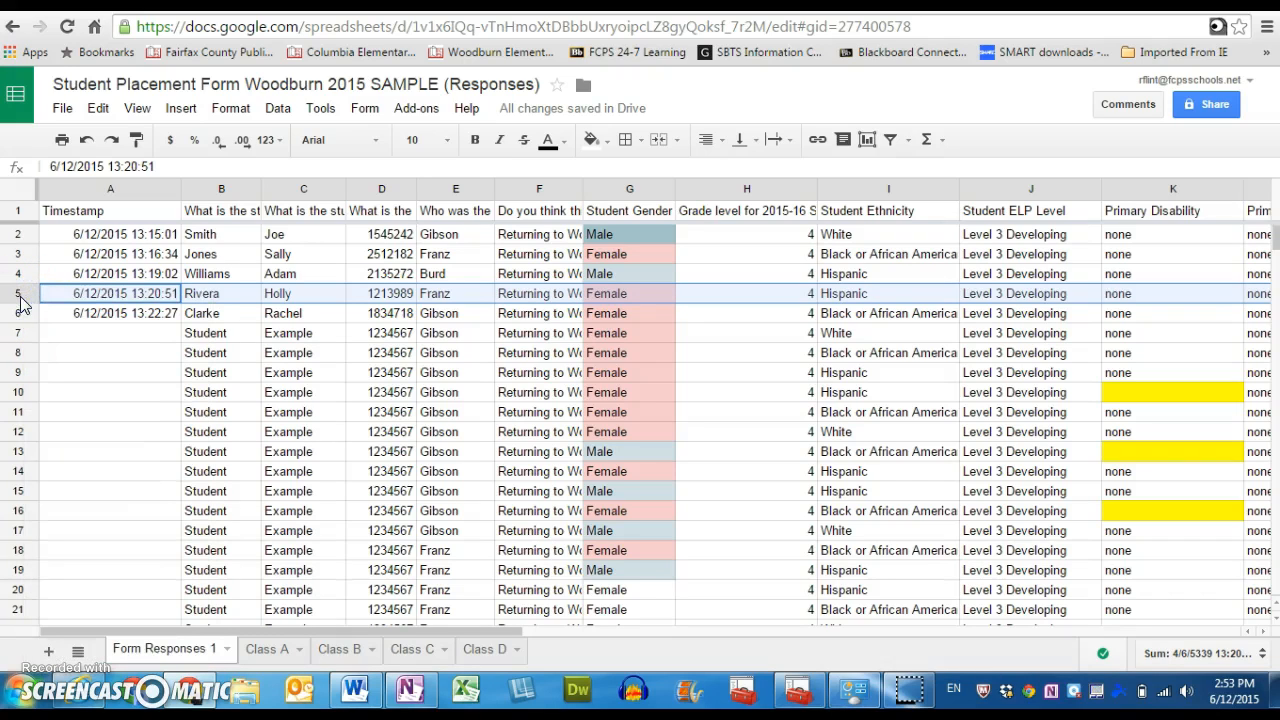
click(19, 294)
click(268, 650)
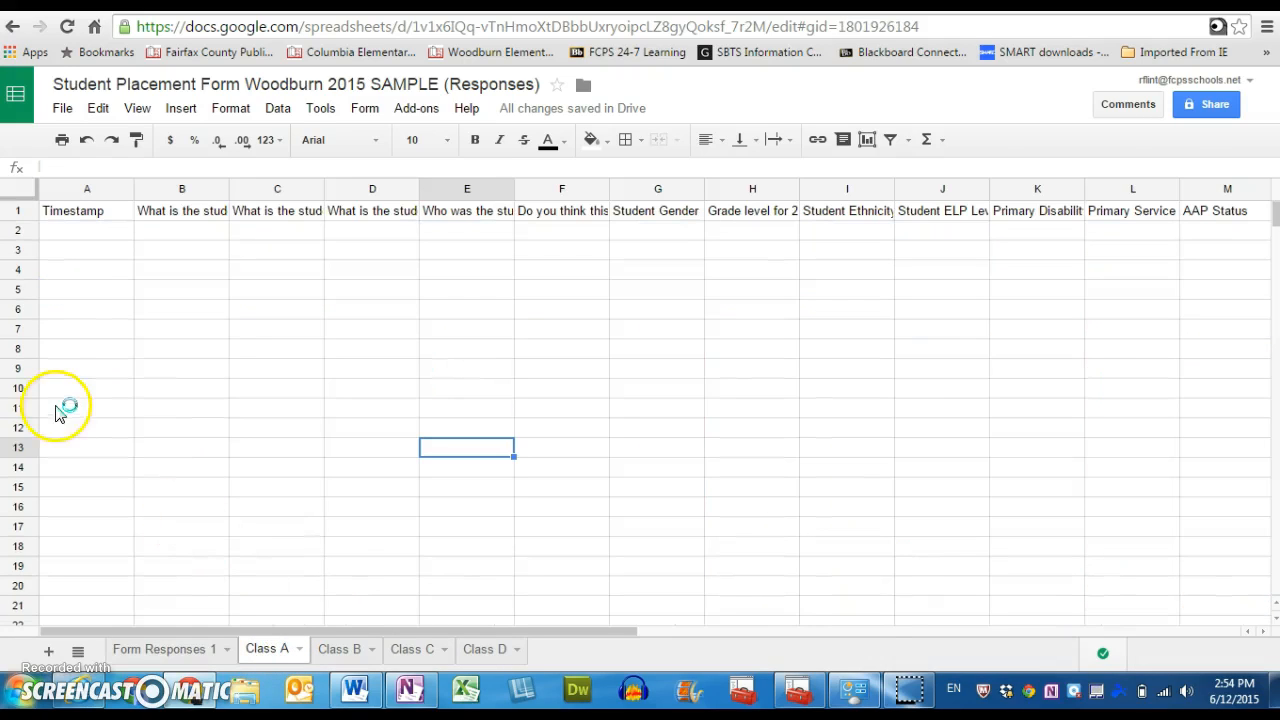
click(24, 231)
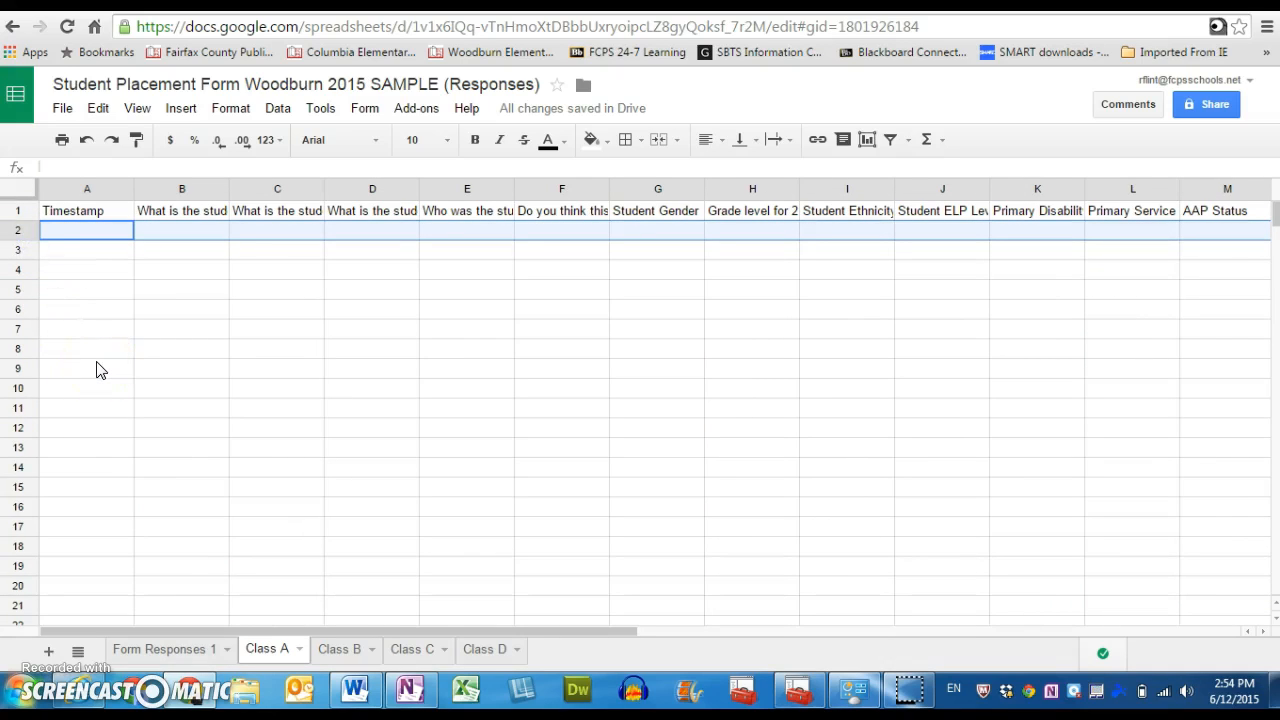
key(ctrl+v)
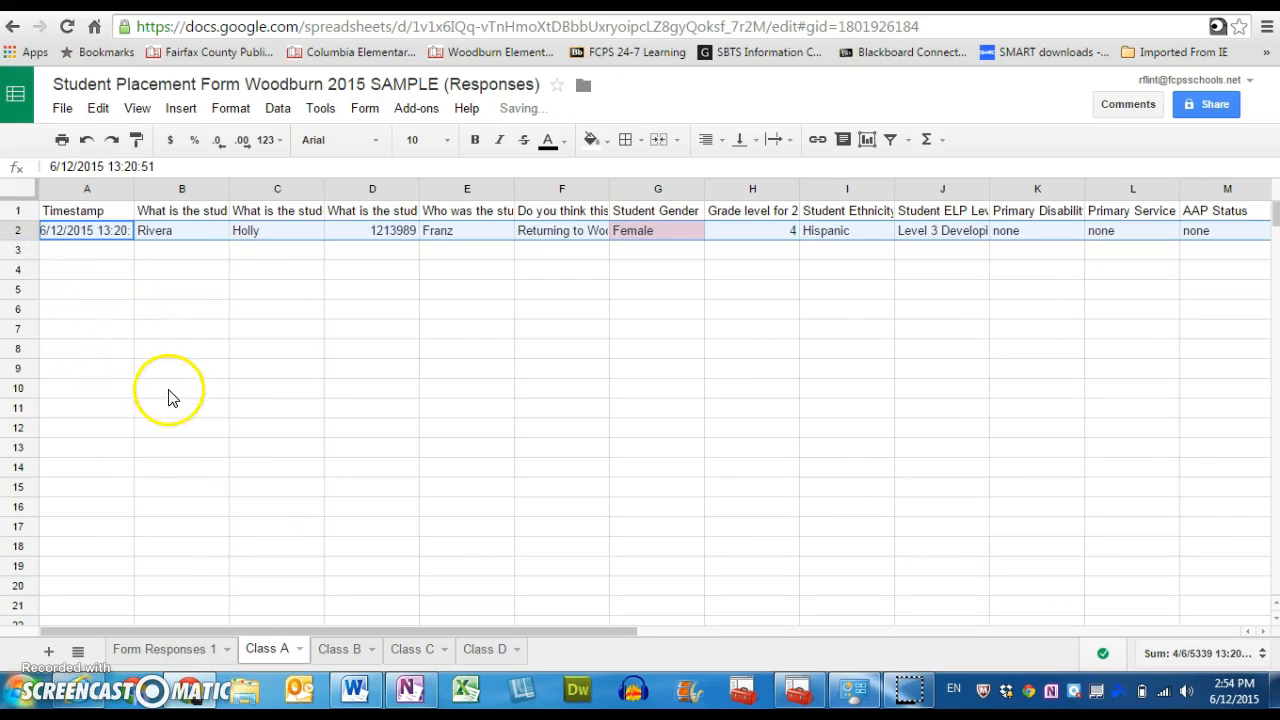
Delete the student record in row 5 of Form Responses 1 that was copied to the Class A sheet.
click(178, 650)
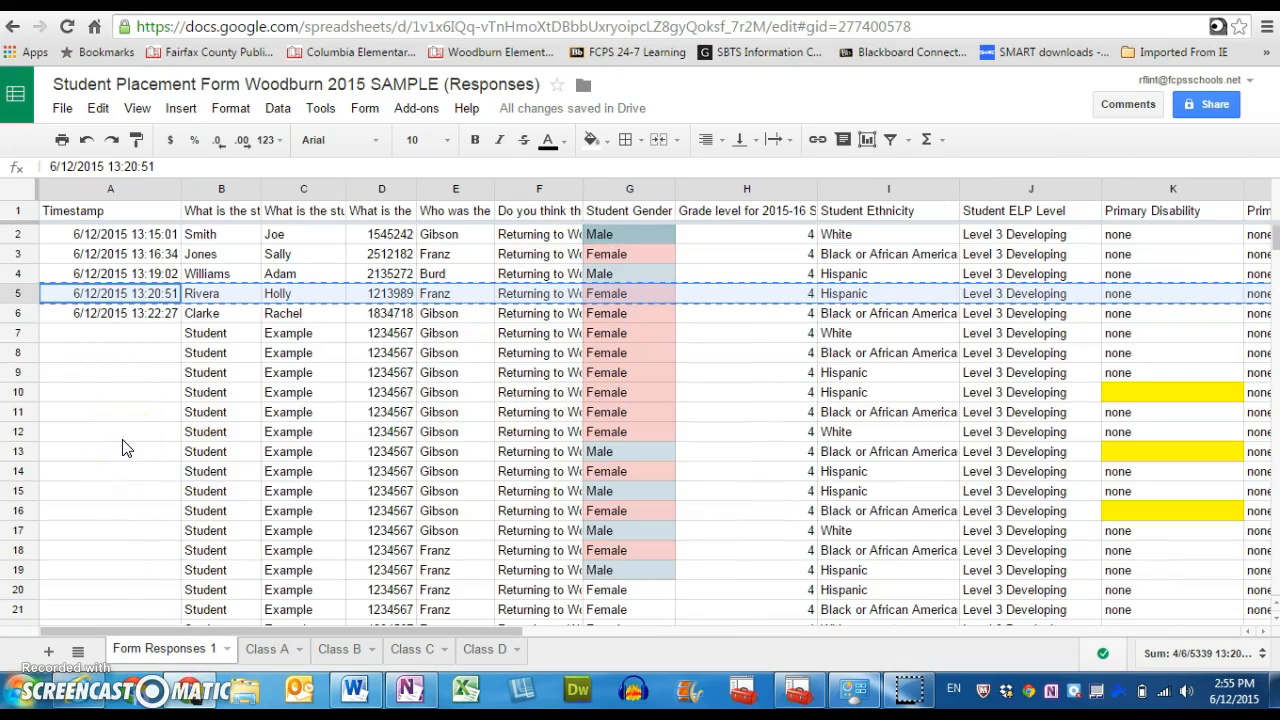
click(17, 298)
right_click(17, 303)
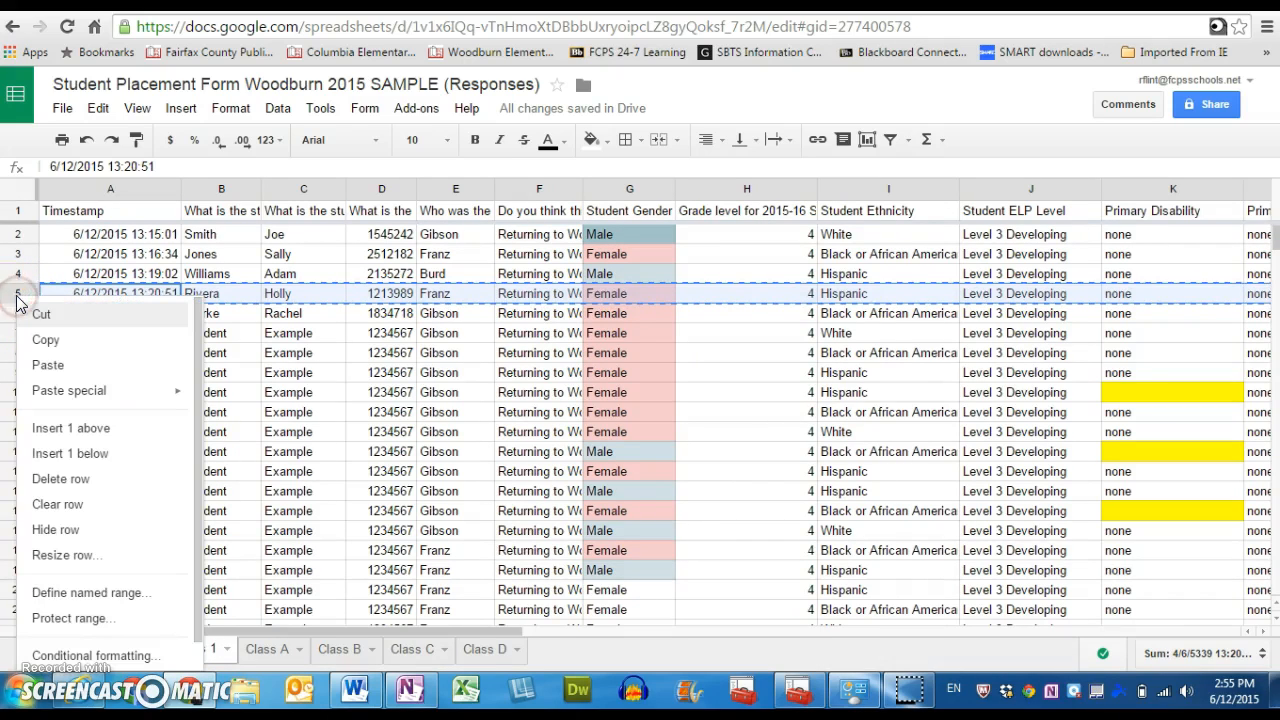
click(45, 345)
click(62, 477)
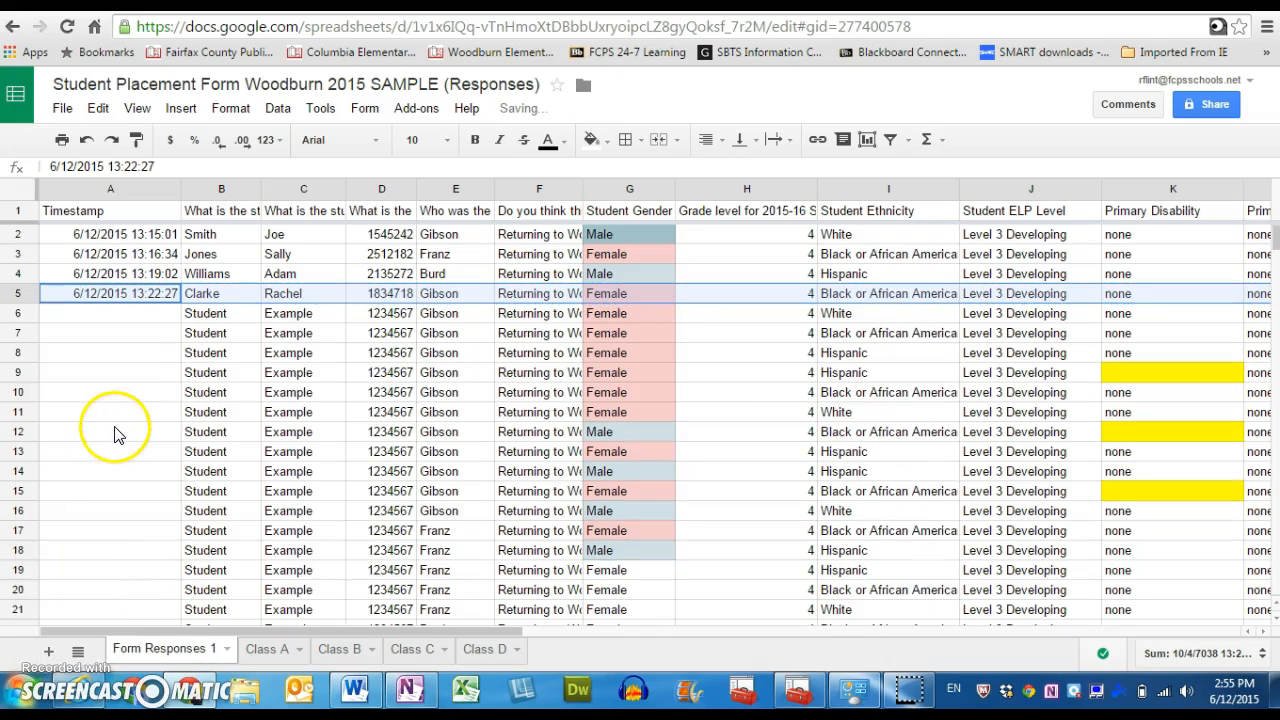
click(114, 430)
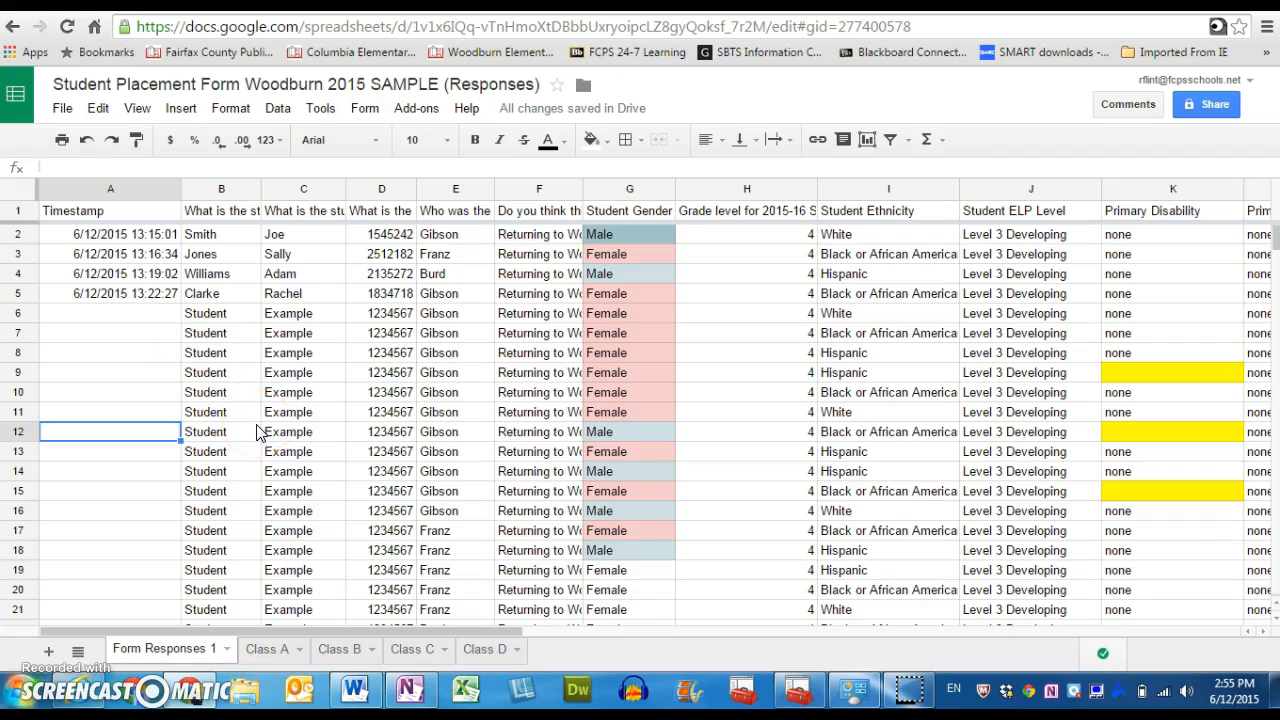
Check the copied student record on the Class A sheet against Form Responses 1, including its rating and Comments columns.
click(268, 649)
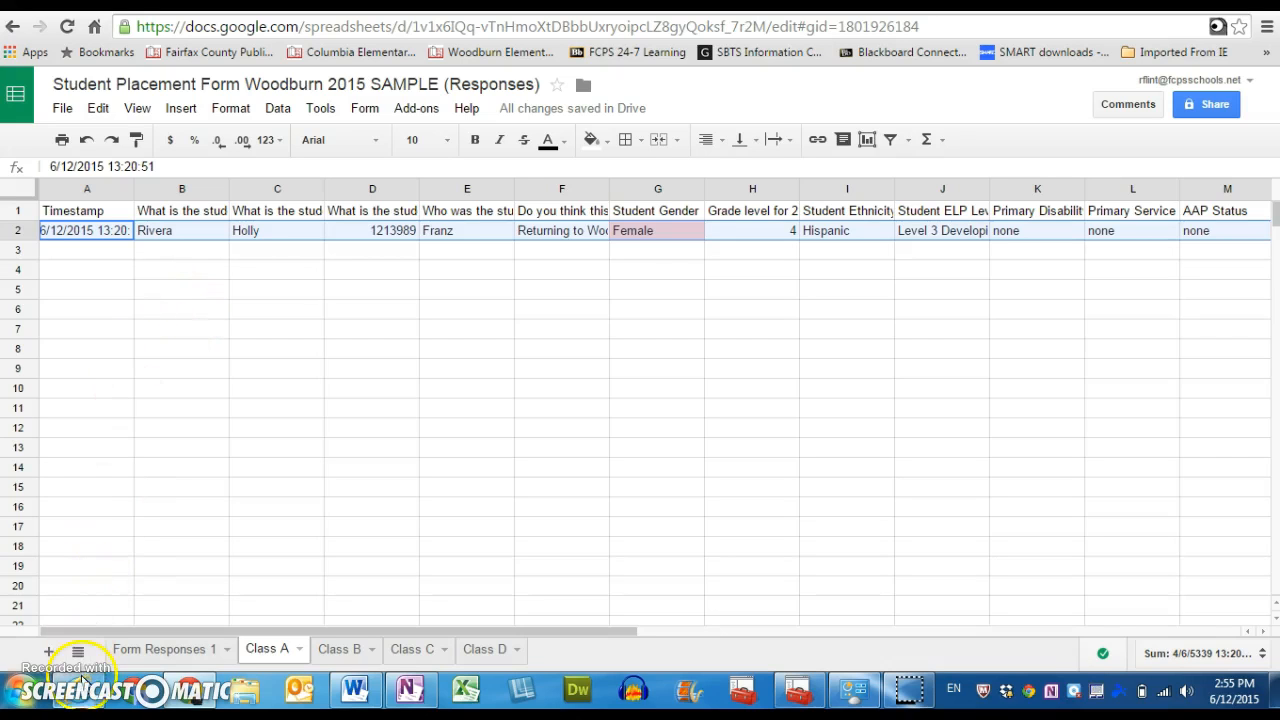
click(145, 652)
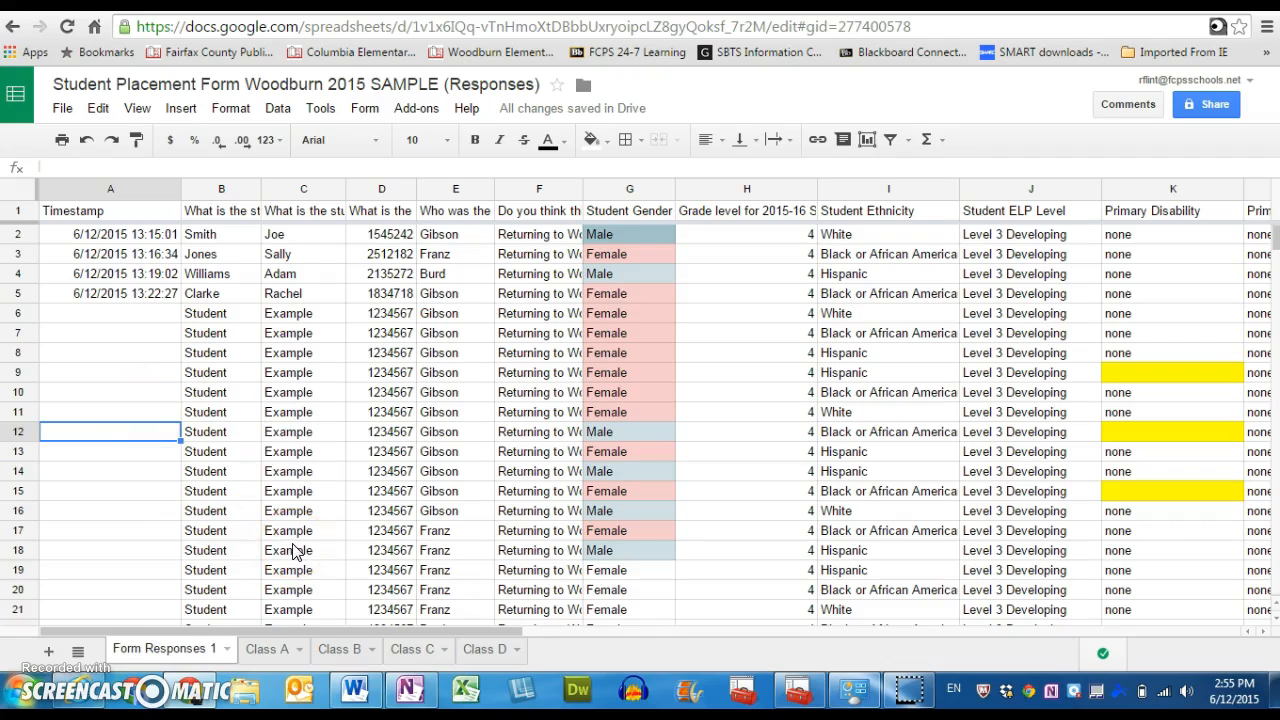
click(257, 651)
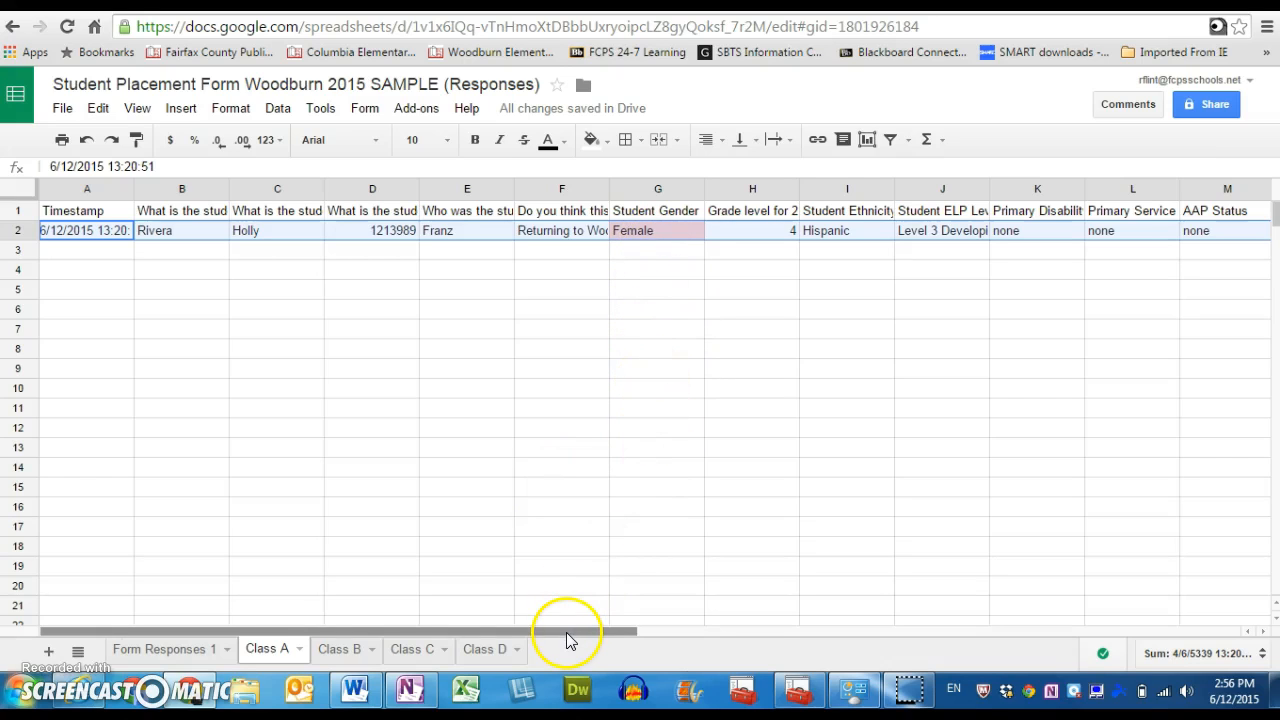
drag(566, 632, 917, 640)
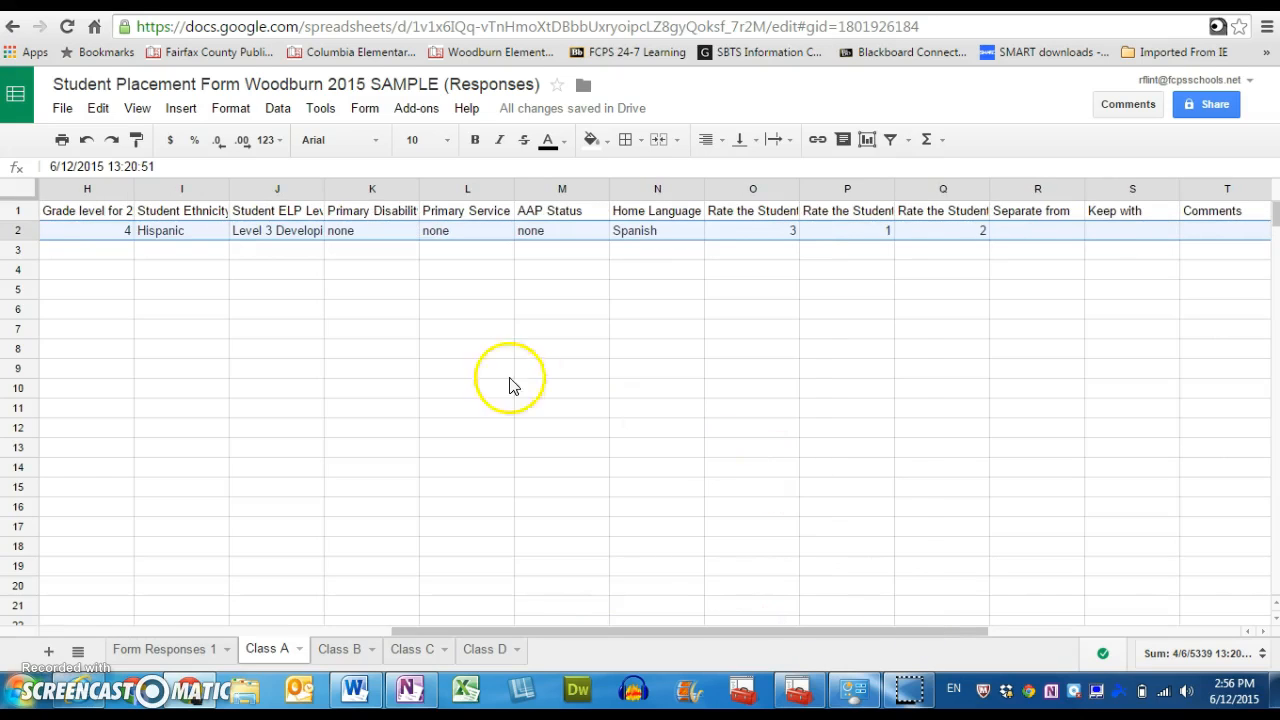
drag(661, 630, 576, 636)
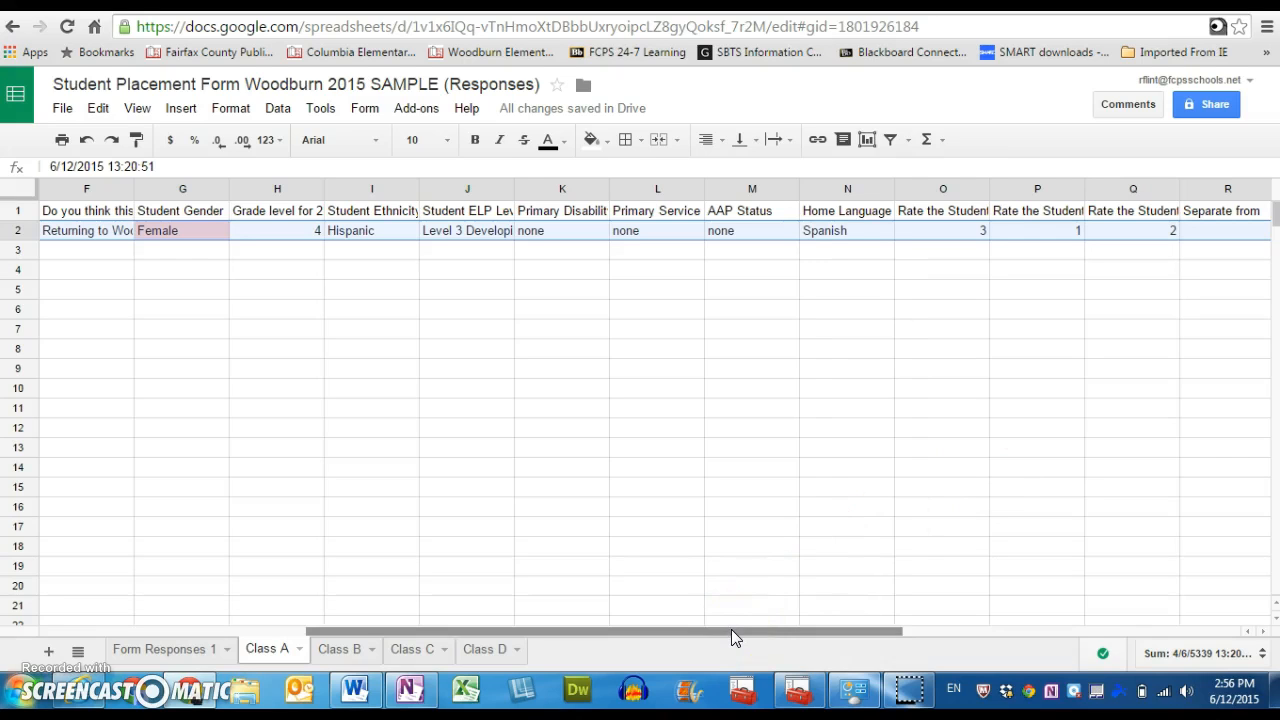
drag(731, 629, 357, 629)
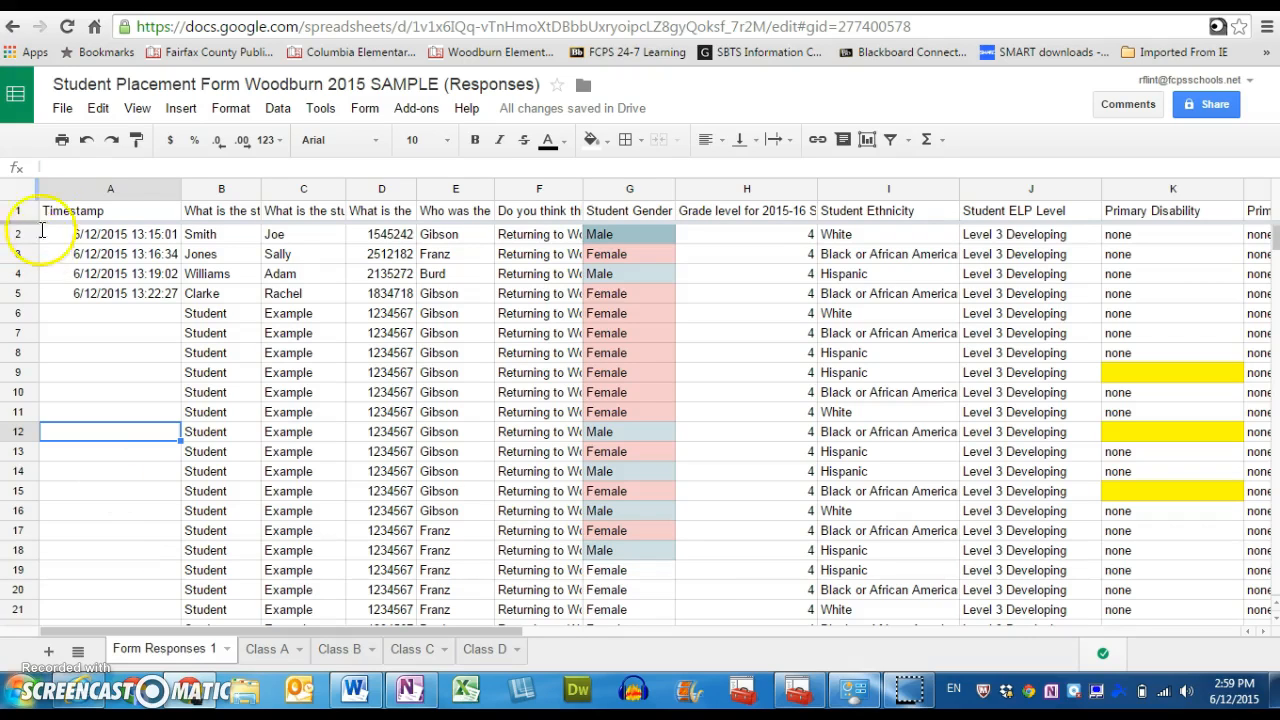
Open the spreadsheet's revision history and compare the 1:44 PM revision with the 2:55 PM revision.
click(66, 112)
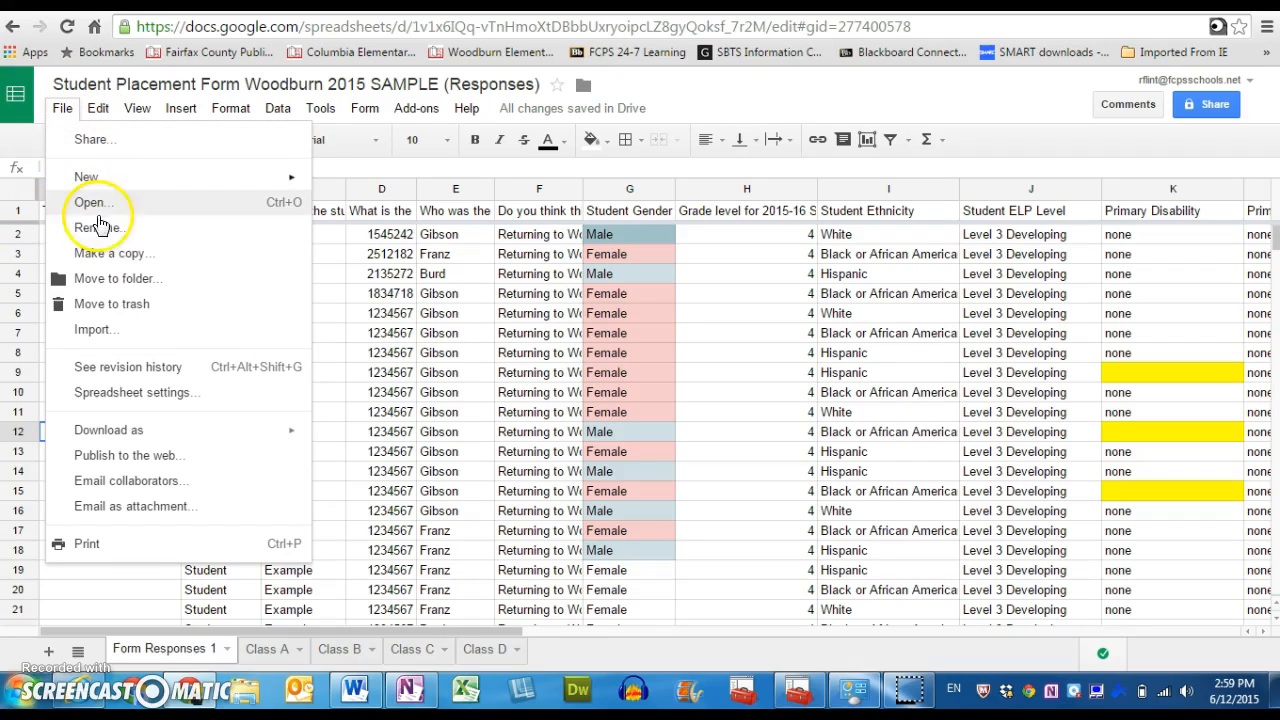
click(130, 368)
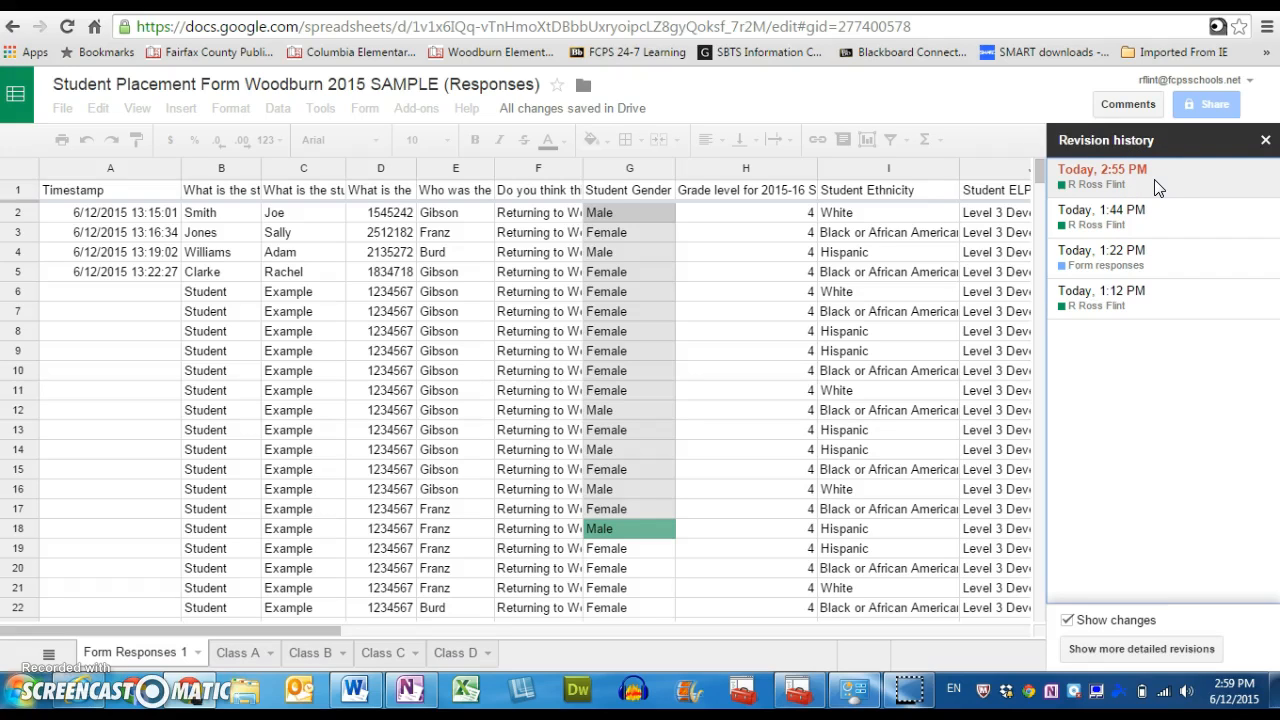
click(1155, 225)
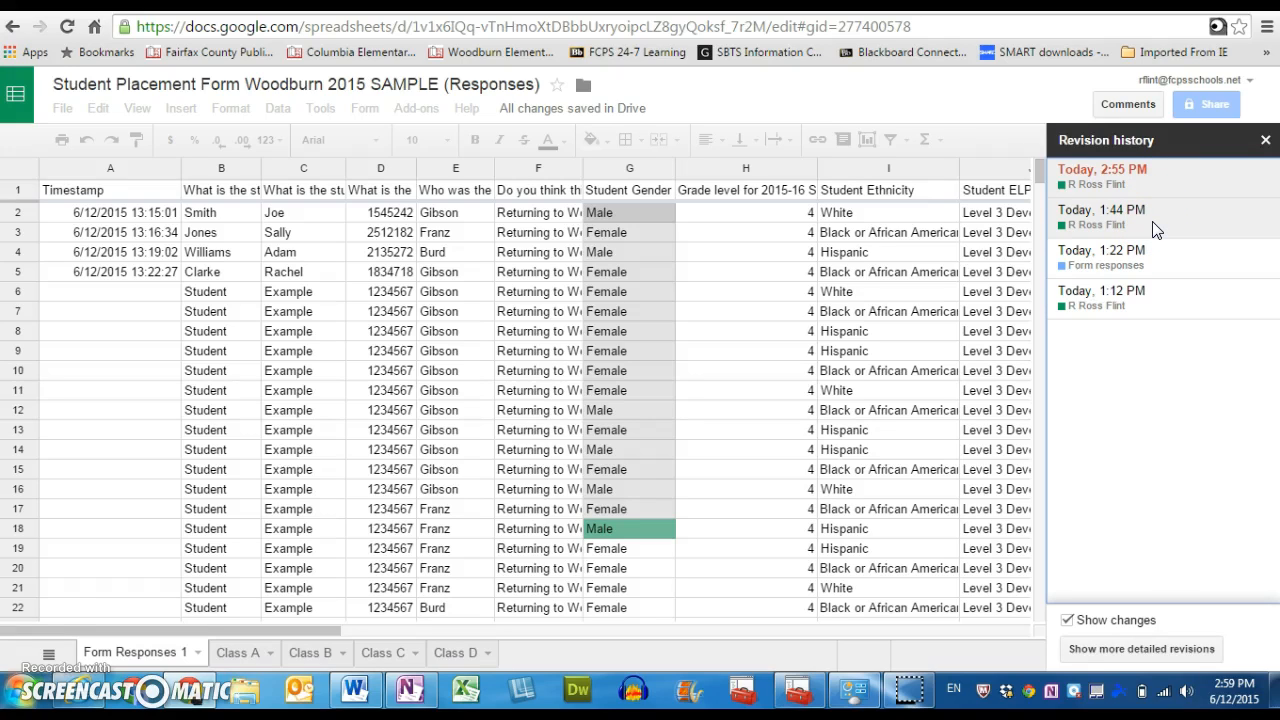
click(1152, 222)
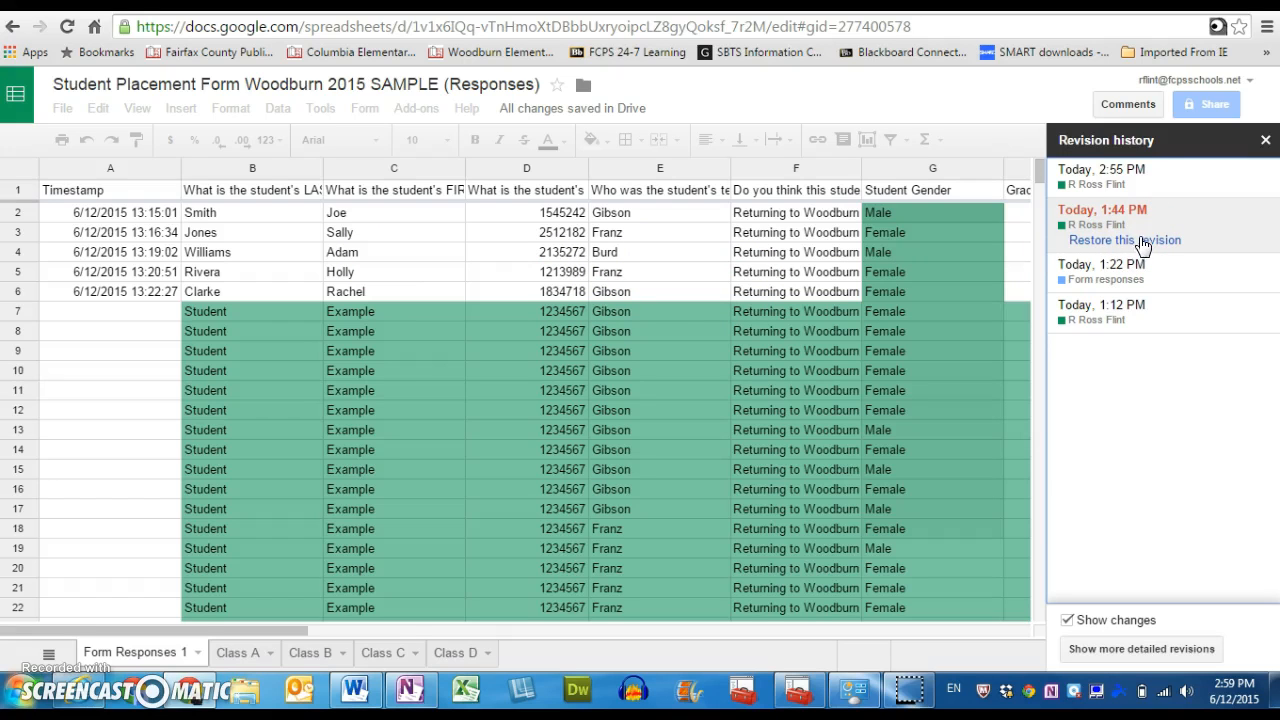
click(1148, 182)
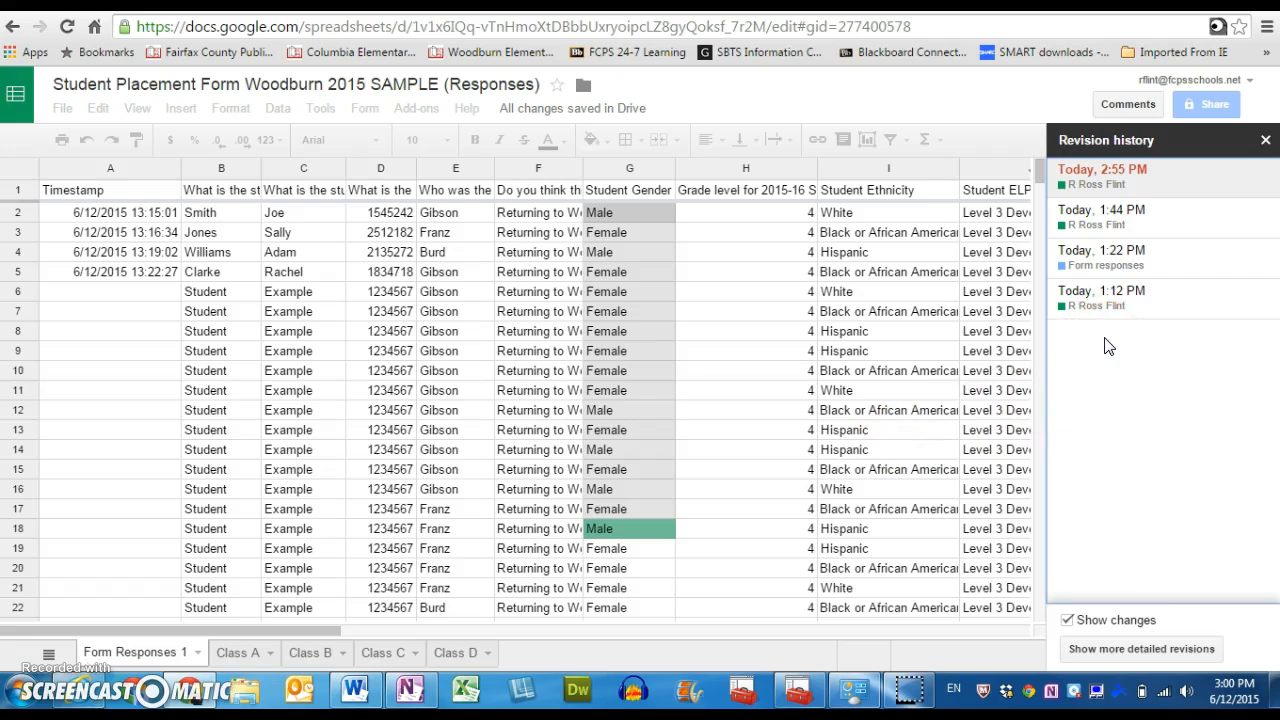
Show the more detailed revisions, preview the 2:52 PM and 2:54 PM versions, and close the revision history without restoring.
click(1142, 650)
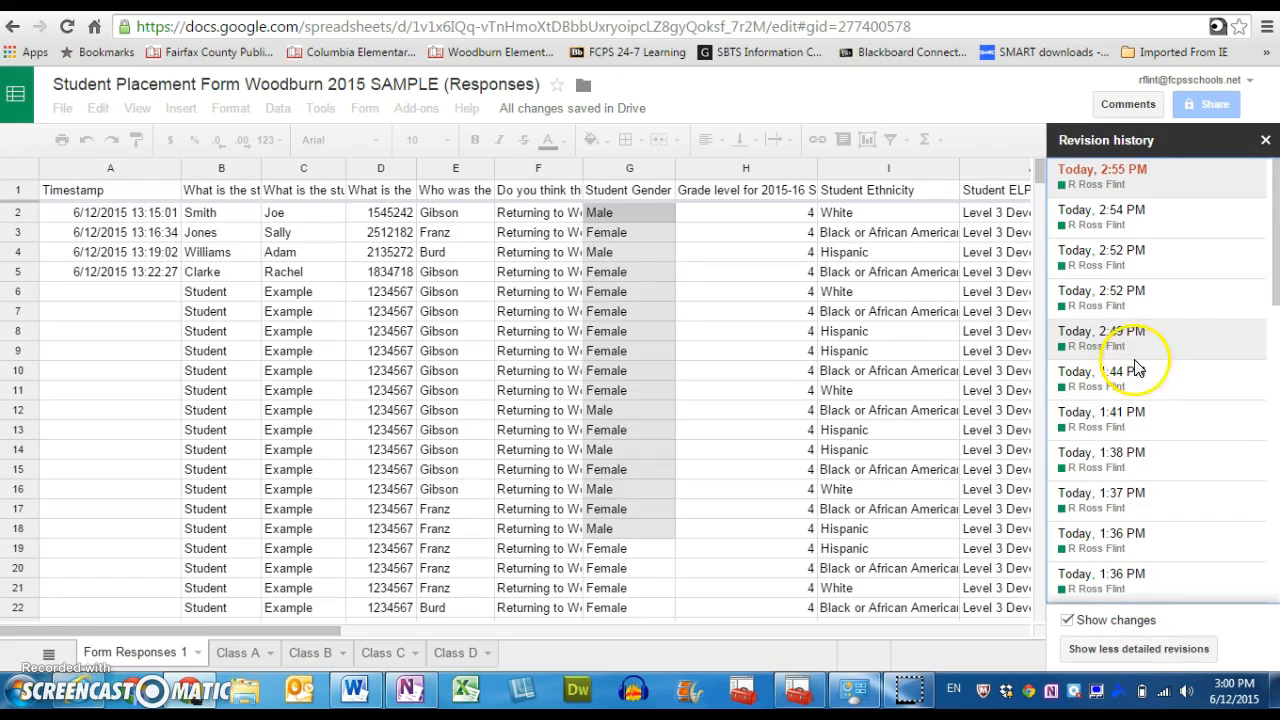
click(1132, 296)
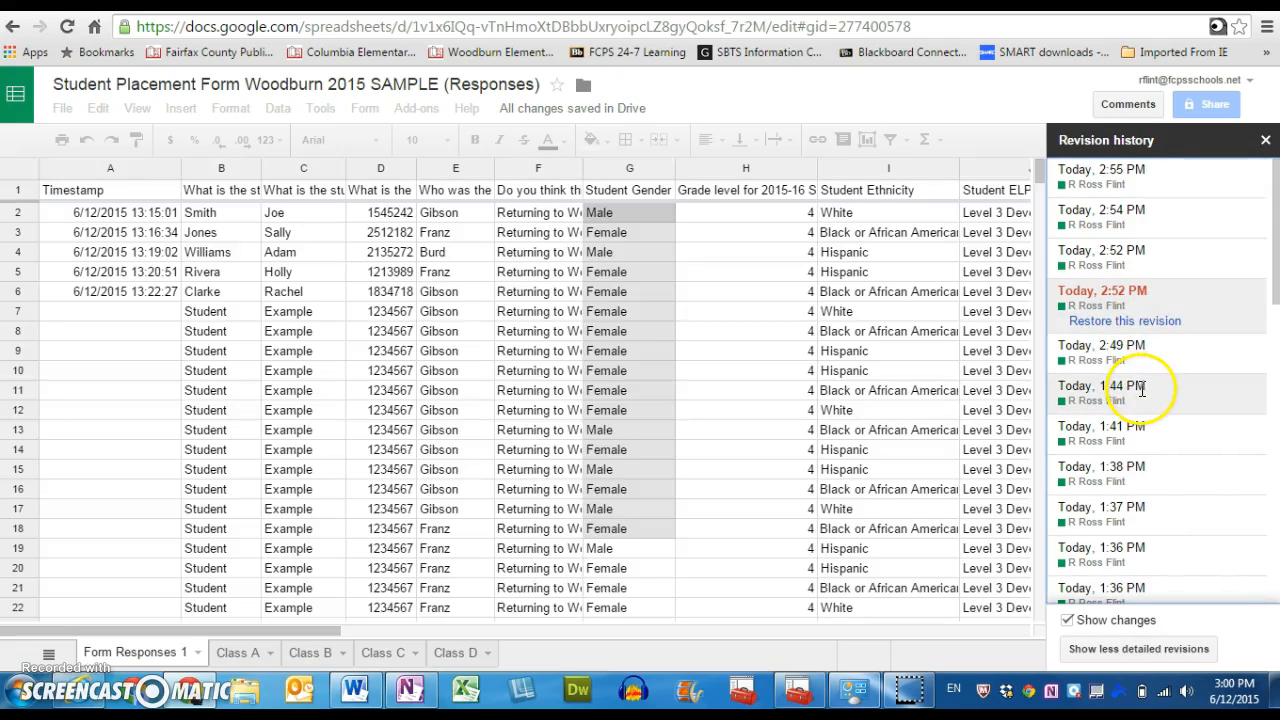
click(1146, 253)
click(1146, 218)
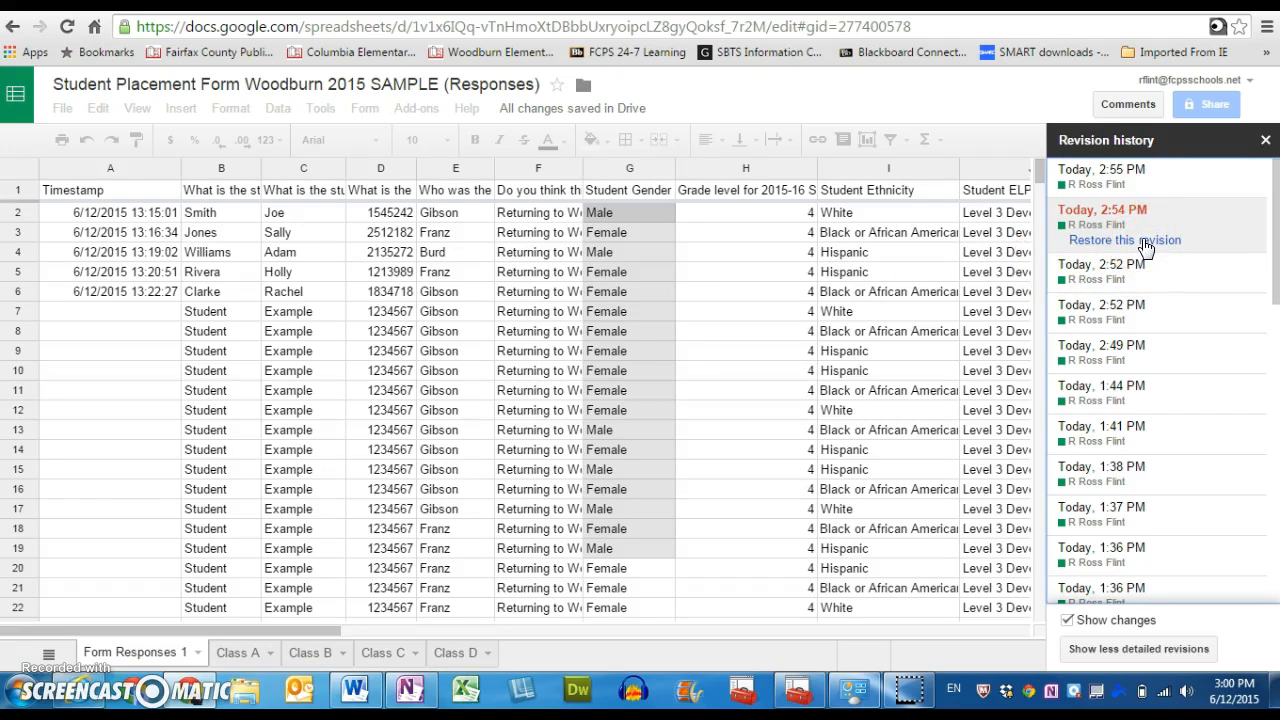
click(1265, 141)
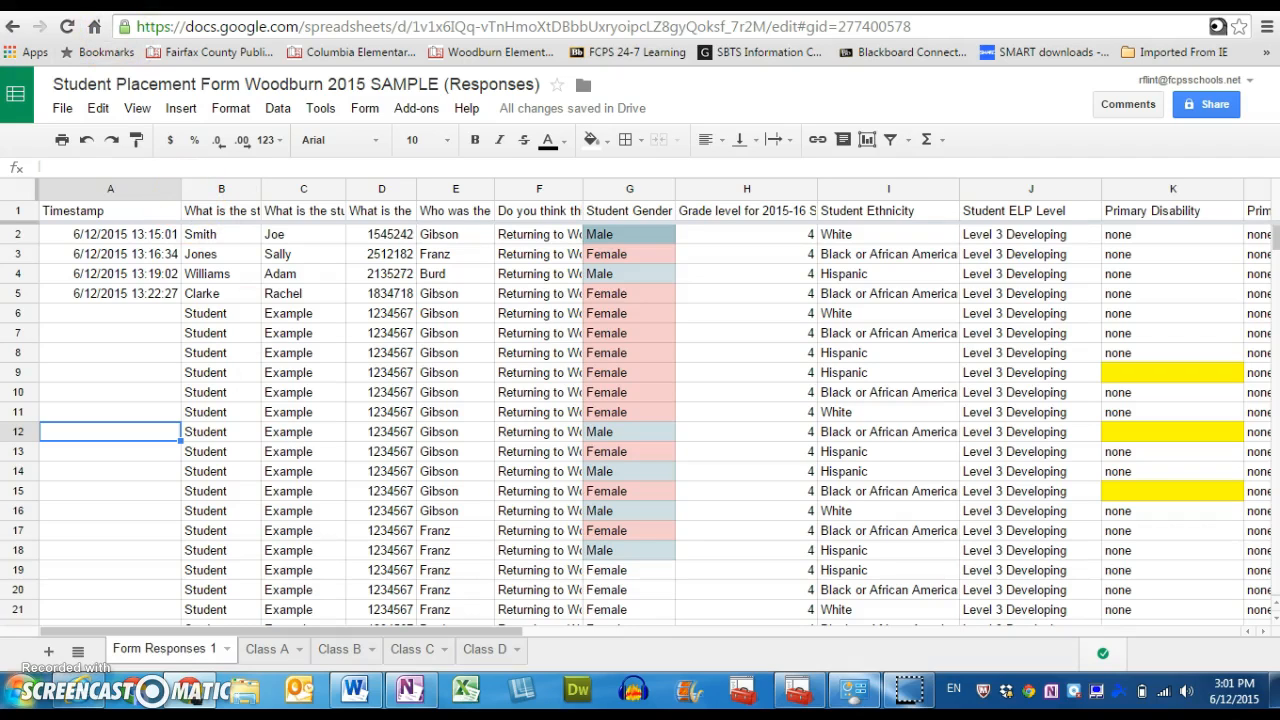
Switch to Google Drive and list the files shared with the account.
click(115, 2)
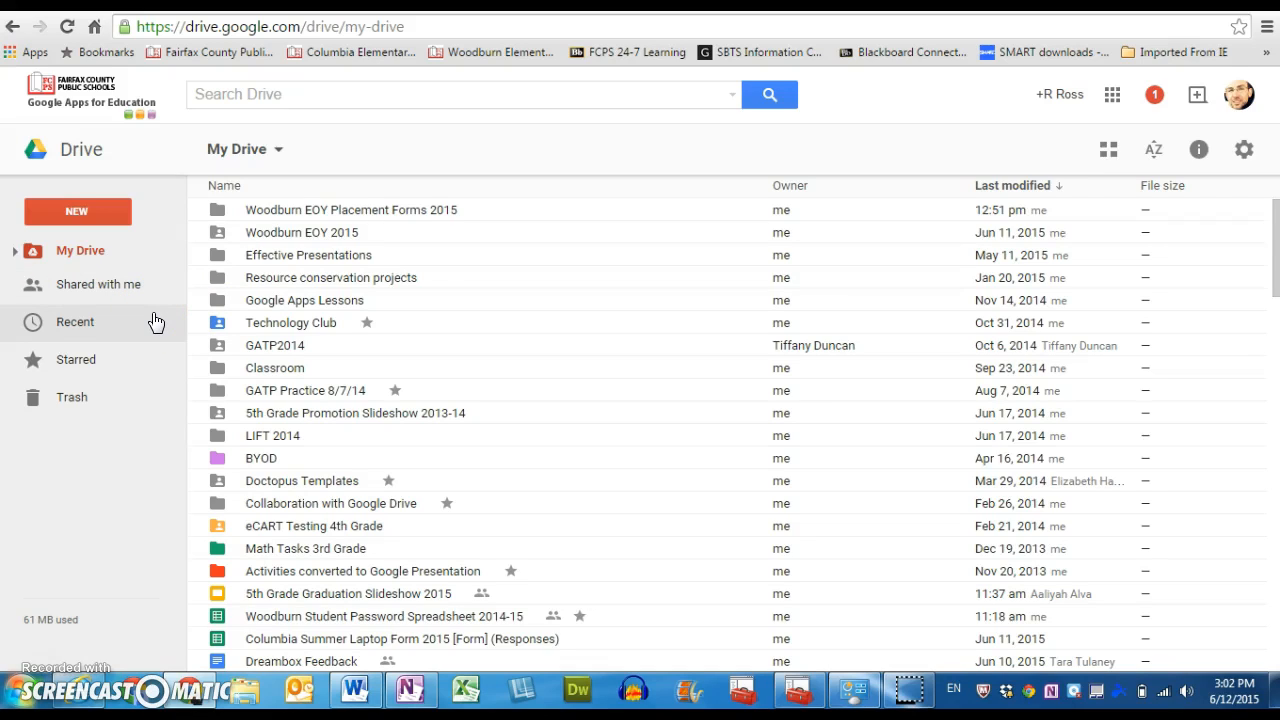
click(118, 290)
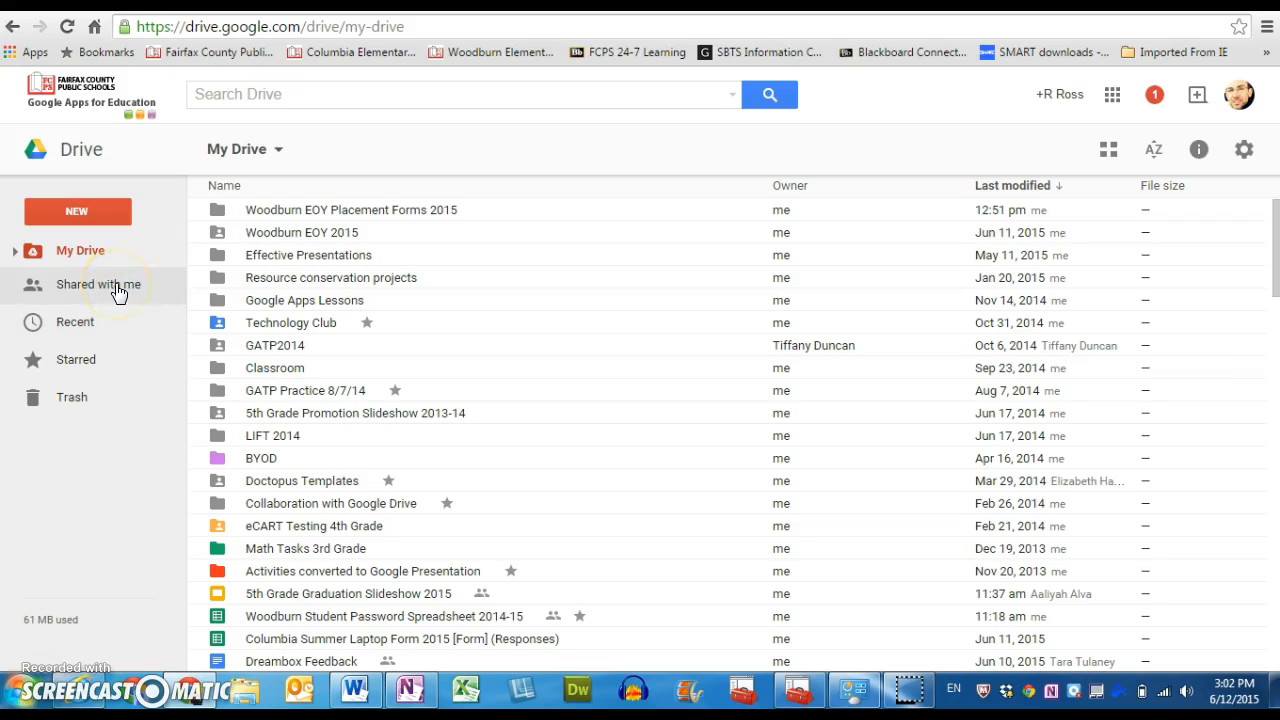
click(118, 290)
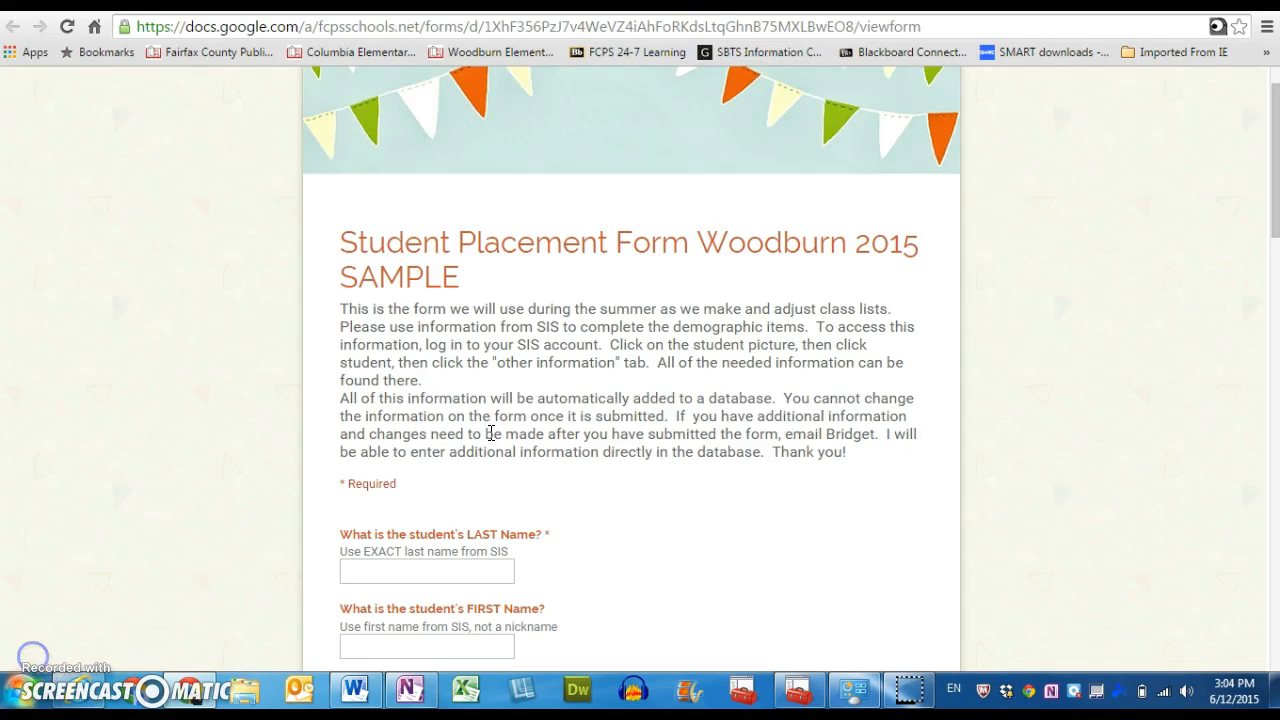
Look over the sample student placement form, and open the Woodburn EOY Placement Forms 2015 folder in My Drive.
drag(1276, 237, 1274, 307)
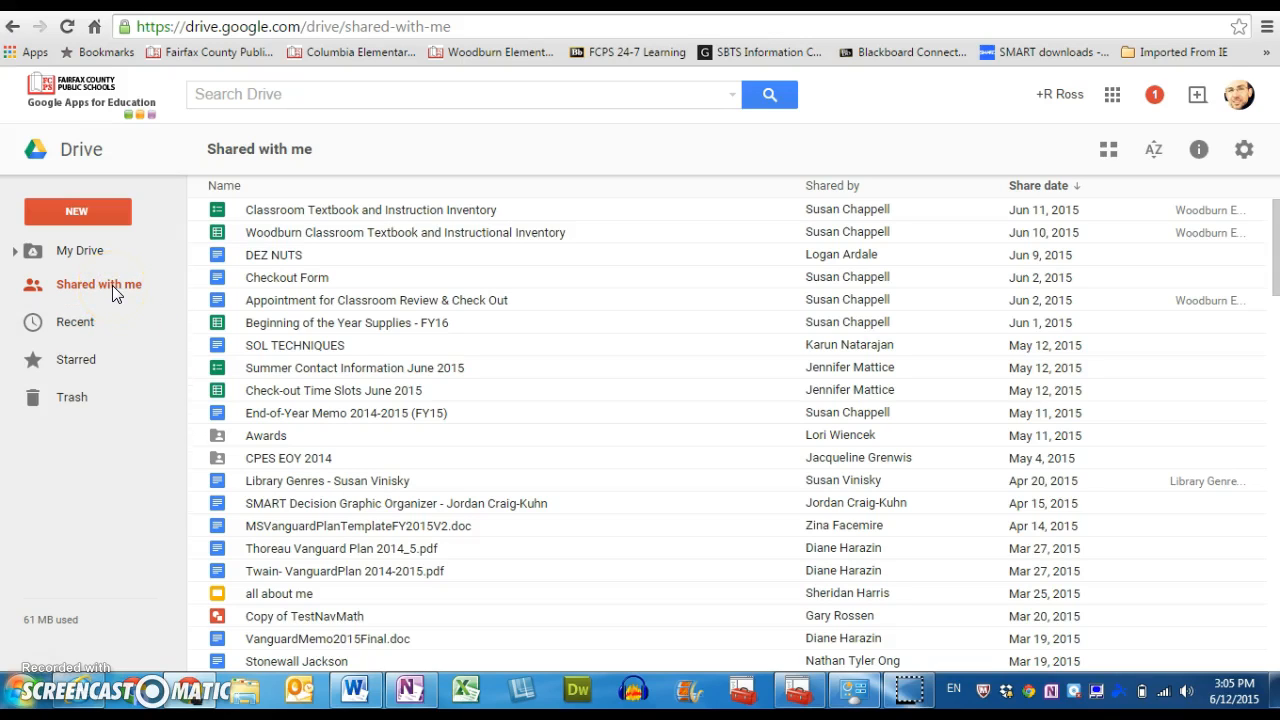
click(90, 251)
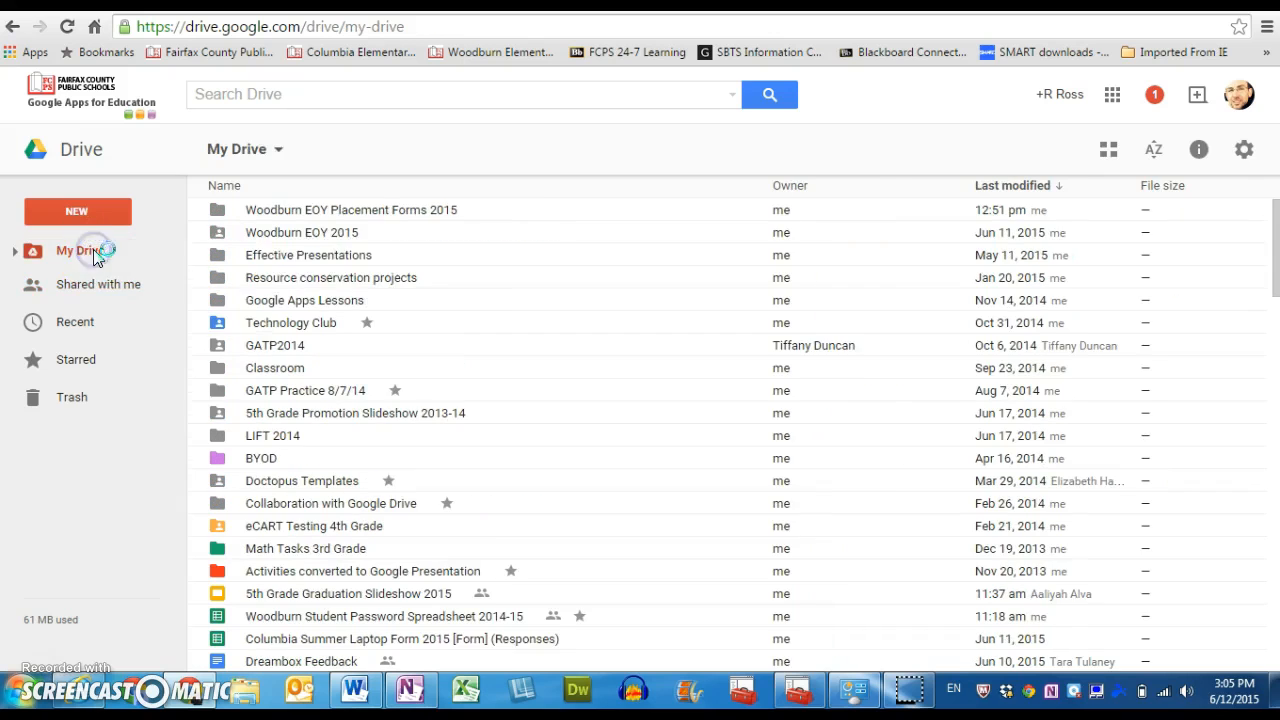
double_click(313, 212)
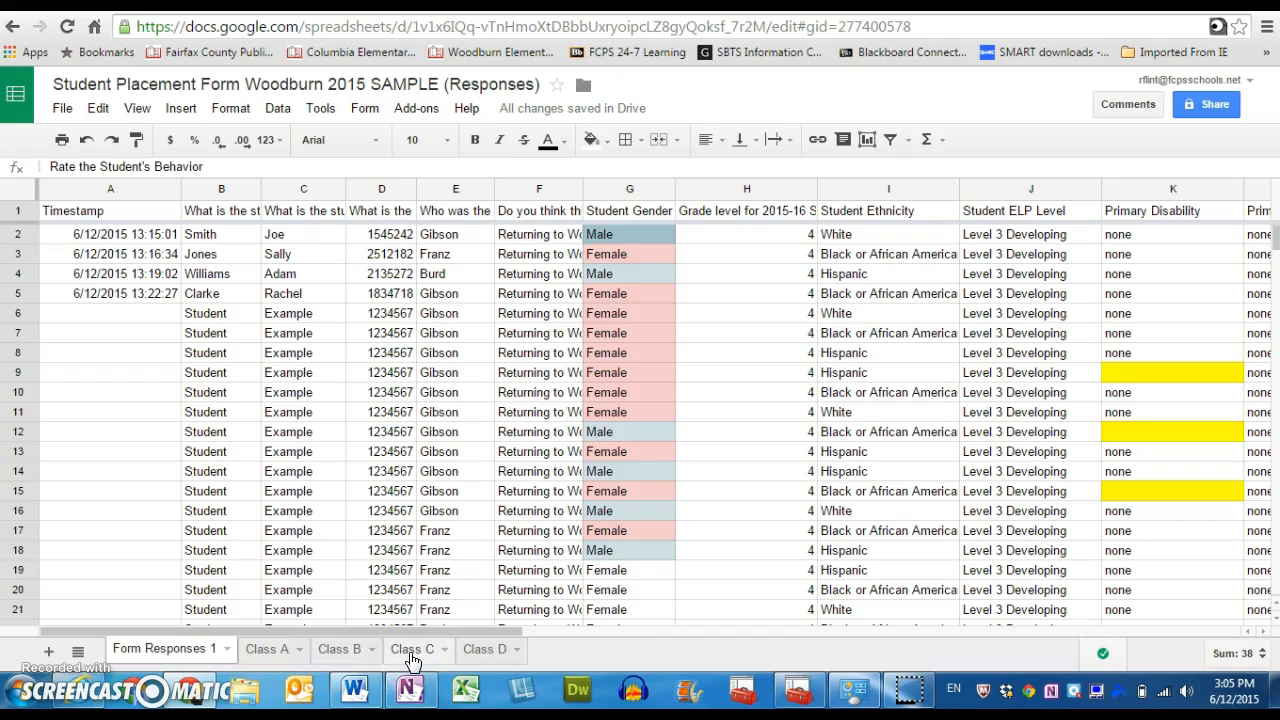
View the Class A sheet and its available sheet options, and return to Form Responses 1.
click(276, 650)
click(277, 652)
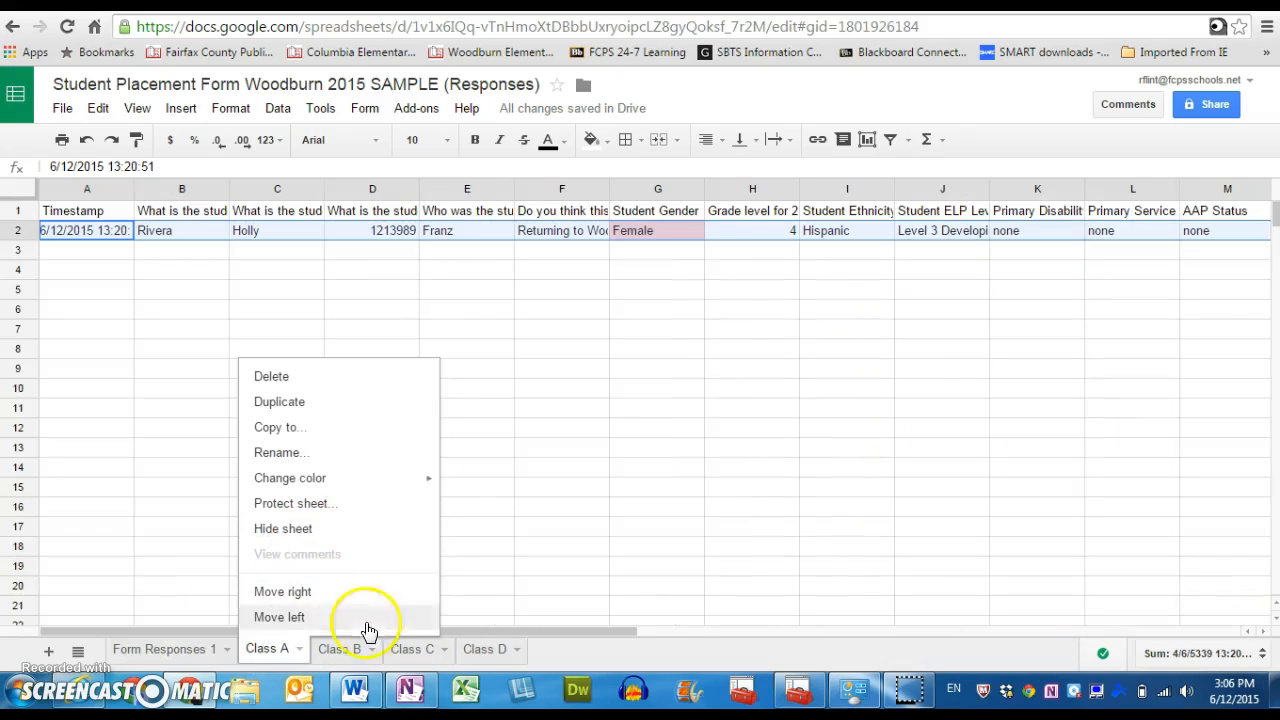
click(188, 650)
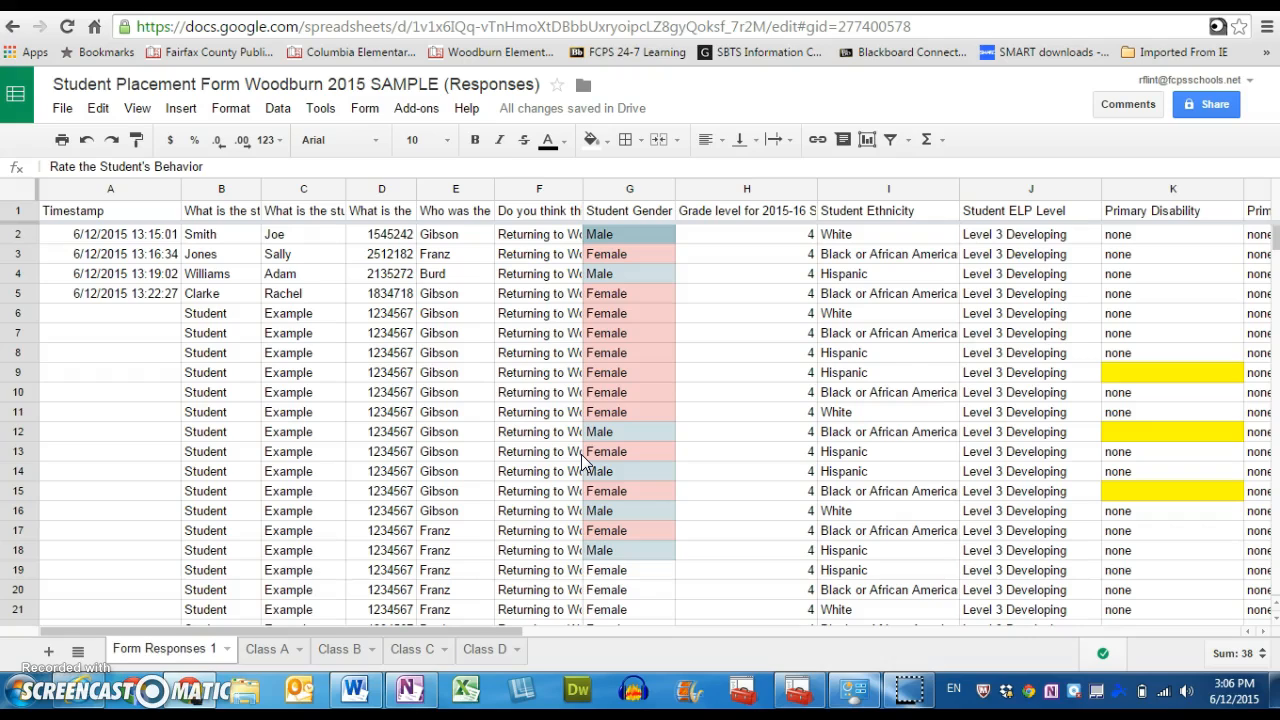
Copy the student record in row 5 of Form Responses 1 into row 2 of the Class B sheet.
click(17, 295)
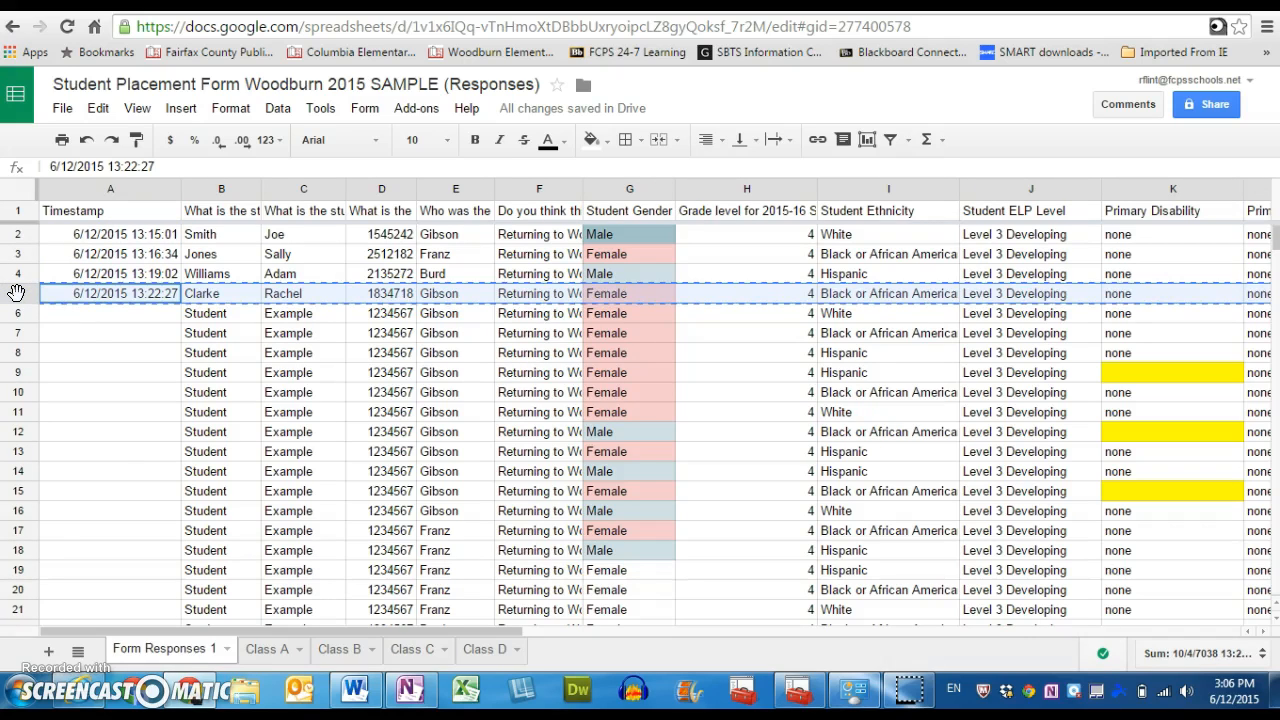
click(339, 649)
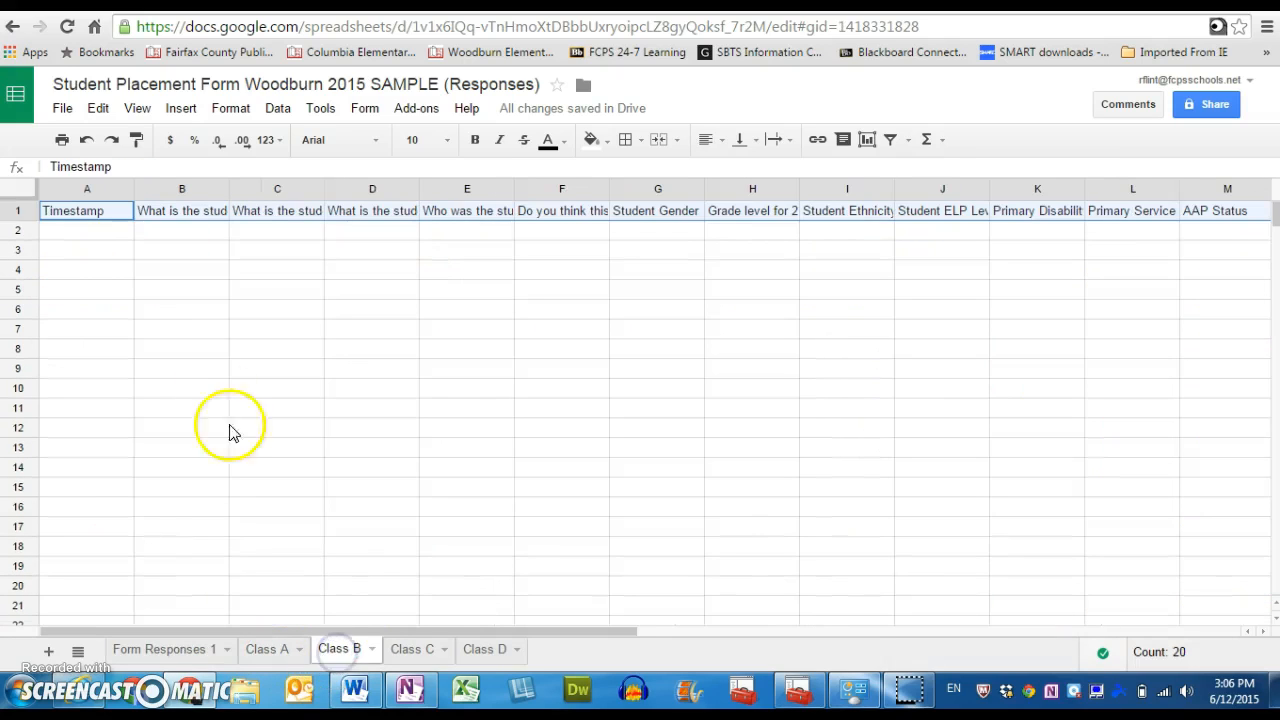
click(17, 230)
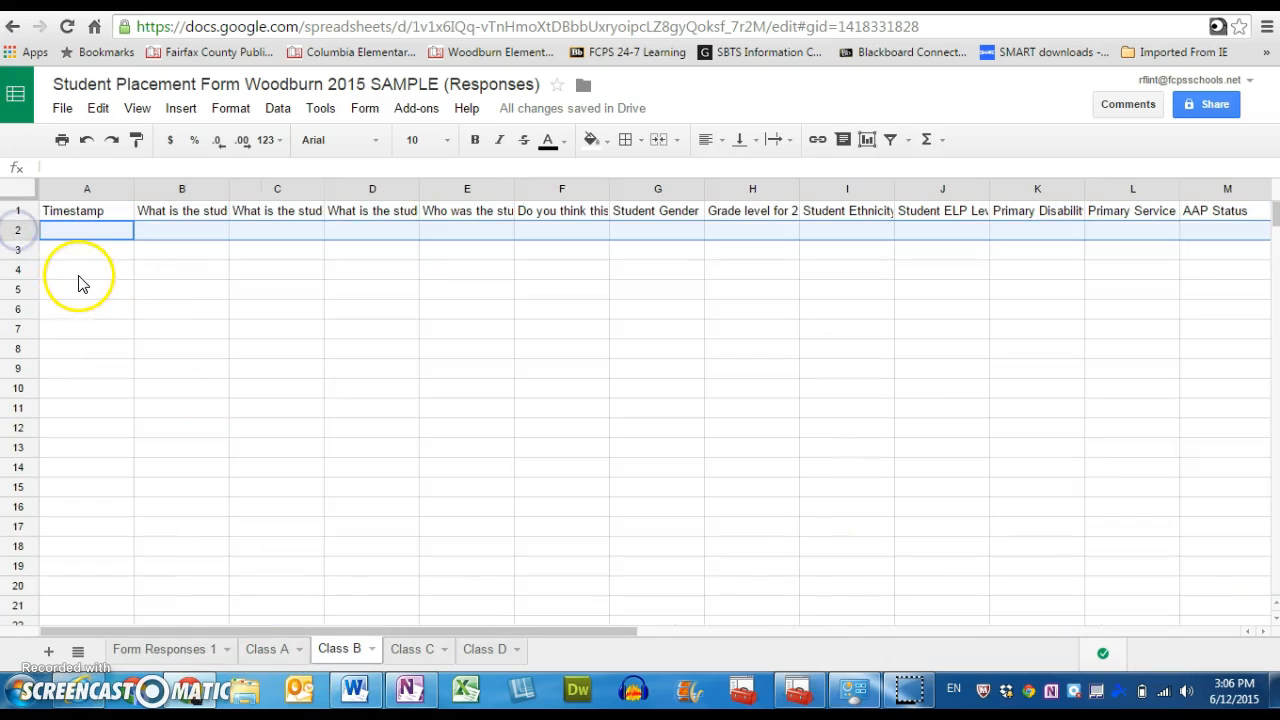
key(ctrl+v)
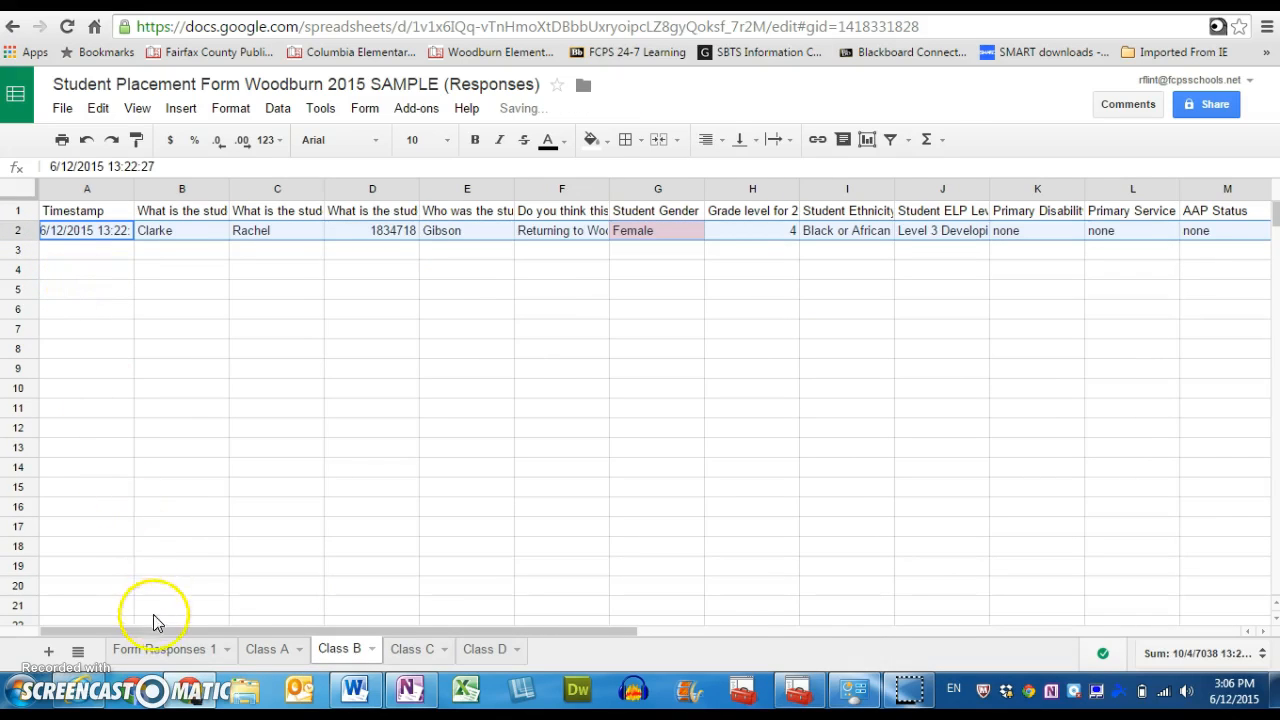
Delete the record in row 5 of Form Responses 1 that was copied to the Class B sheet.
click(158, 650)
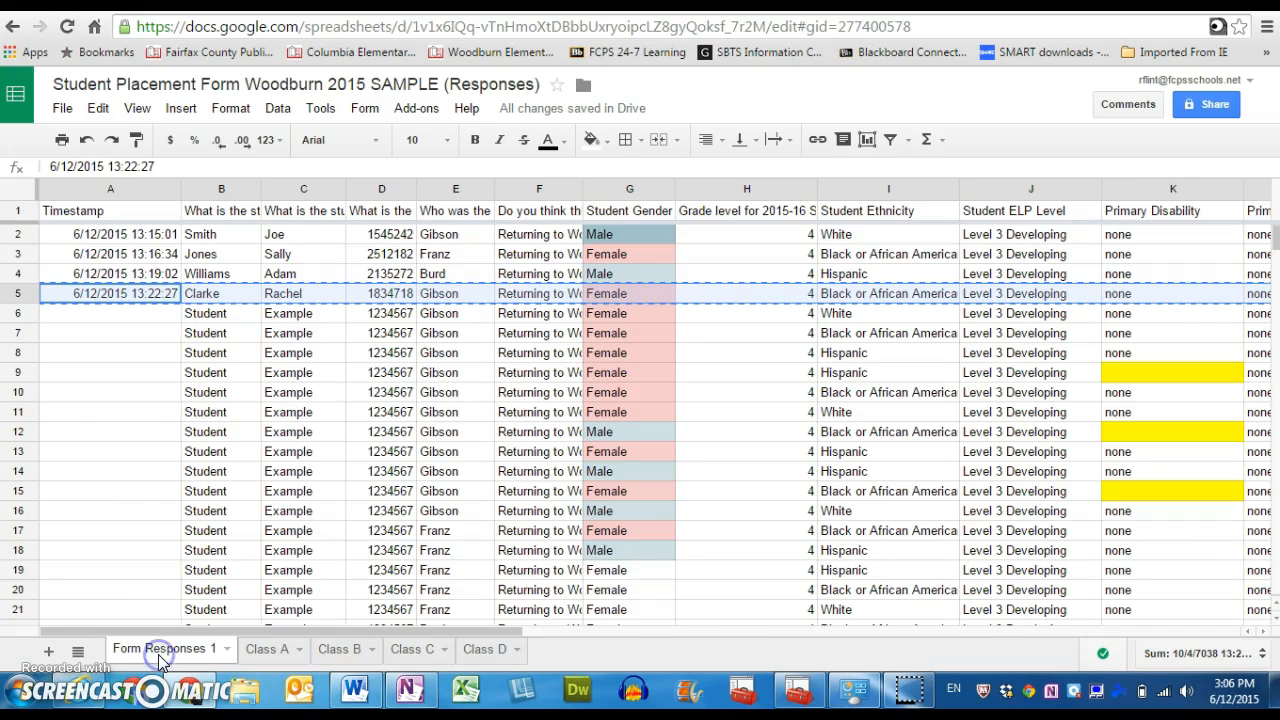
right_click(27, 303)
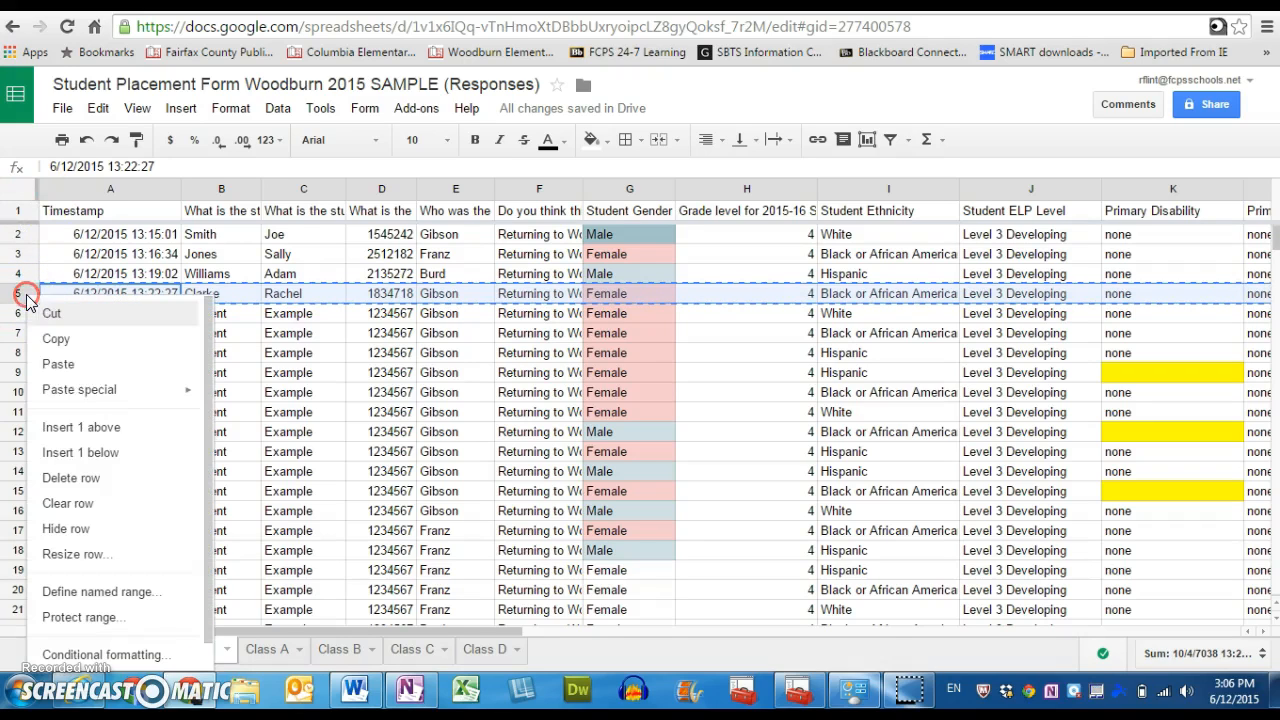
click(74, 480)
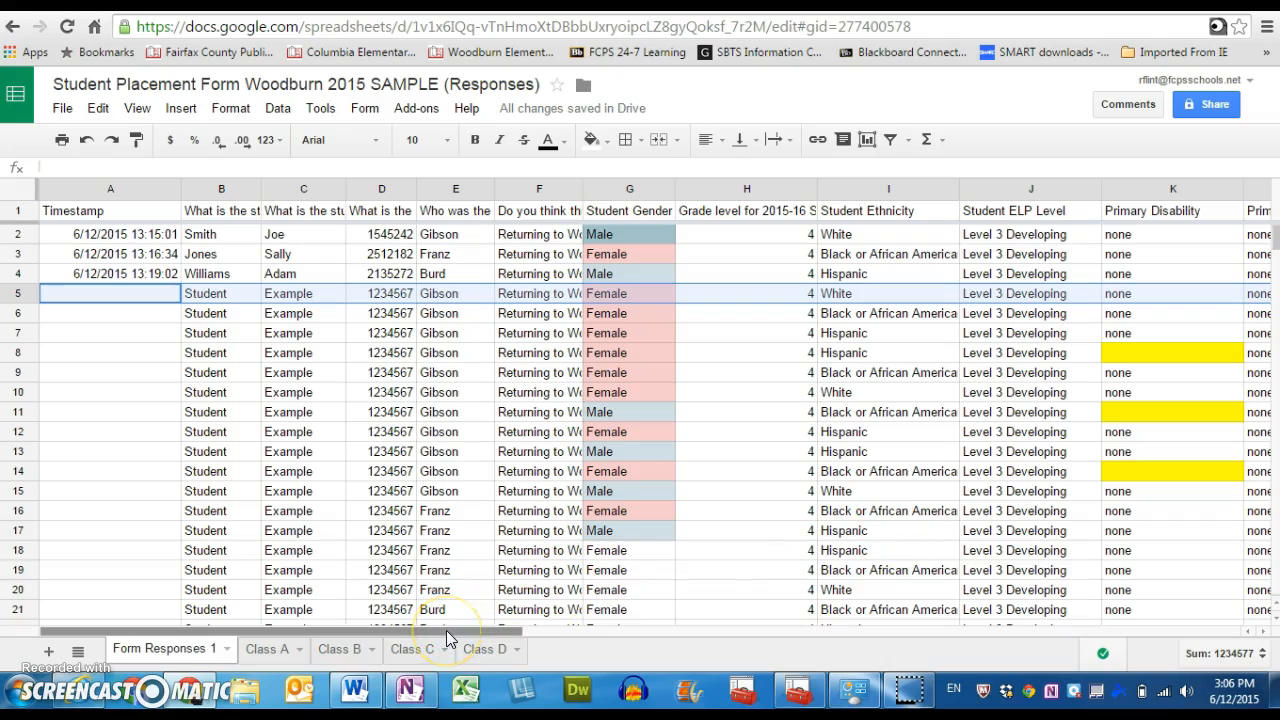
Sort Form Responses 1 A → Z by the Rate the Student's Behavior column, and undo the sort.
drag(446, 630, 842, 597)
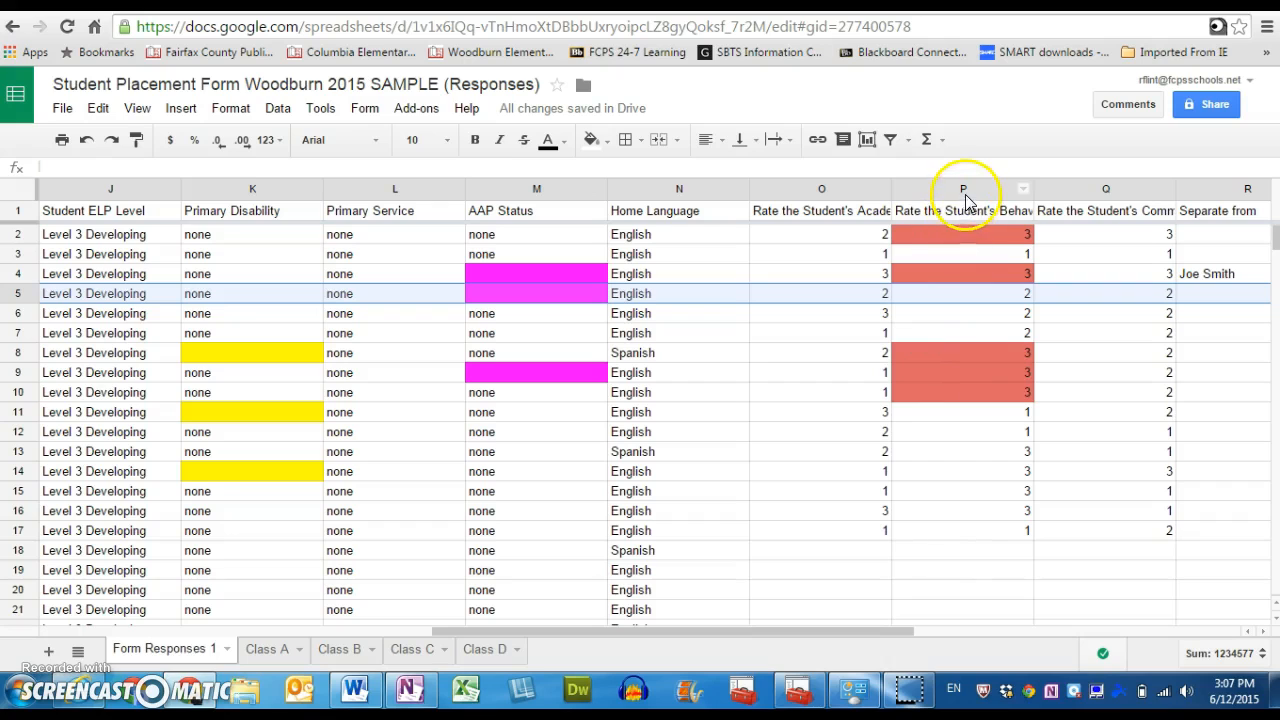
click(1024, 190)
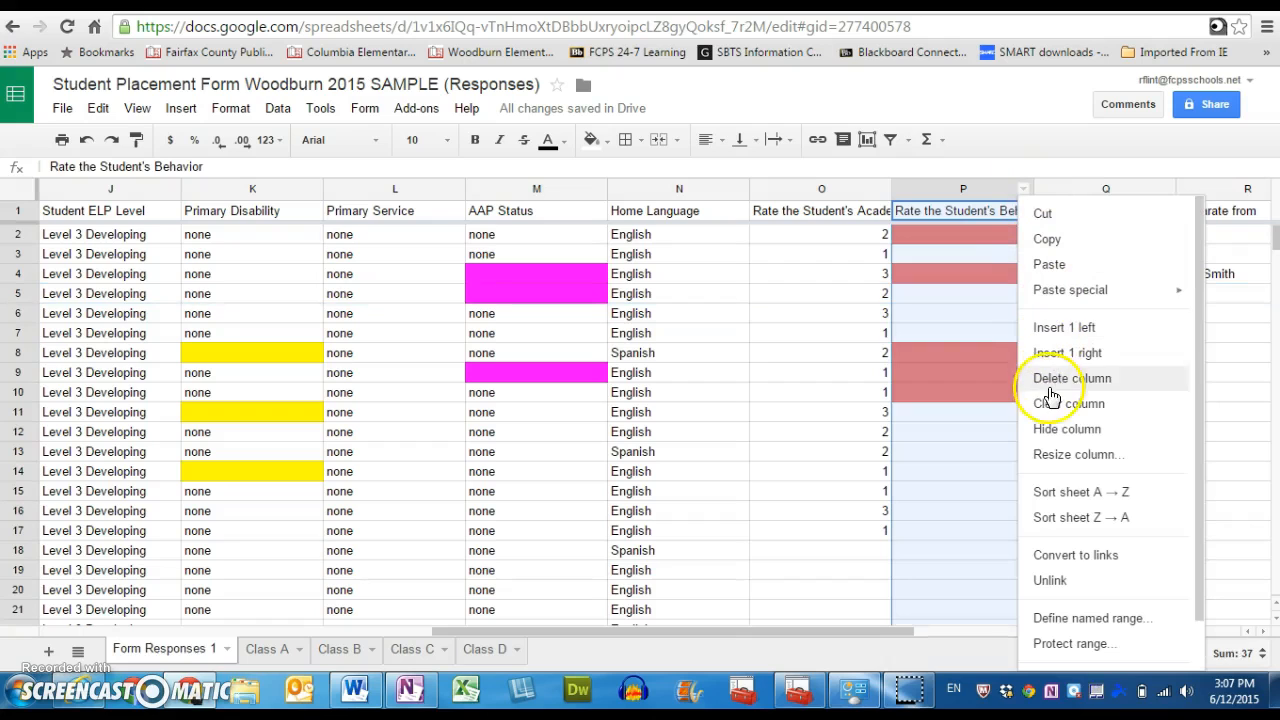
click(1073, 494)
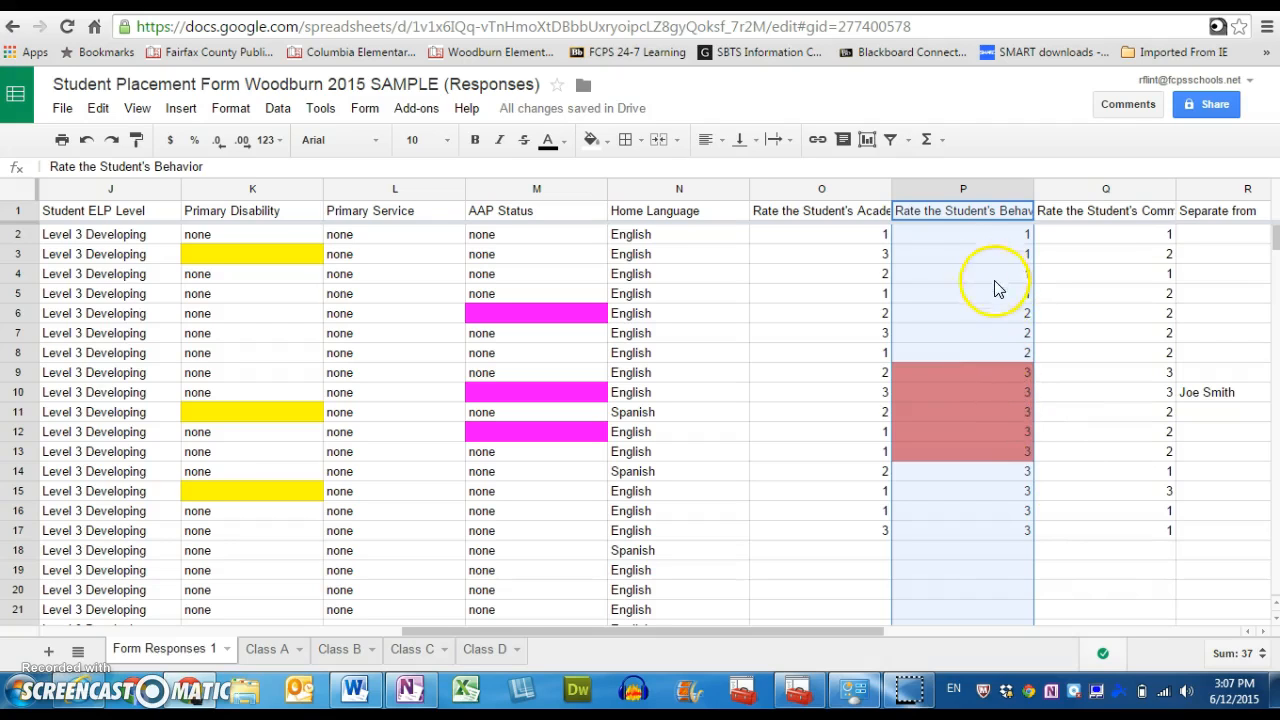
click(988, 429)
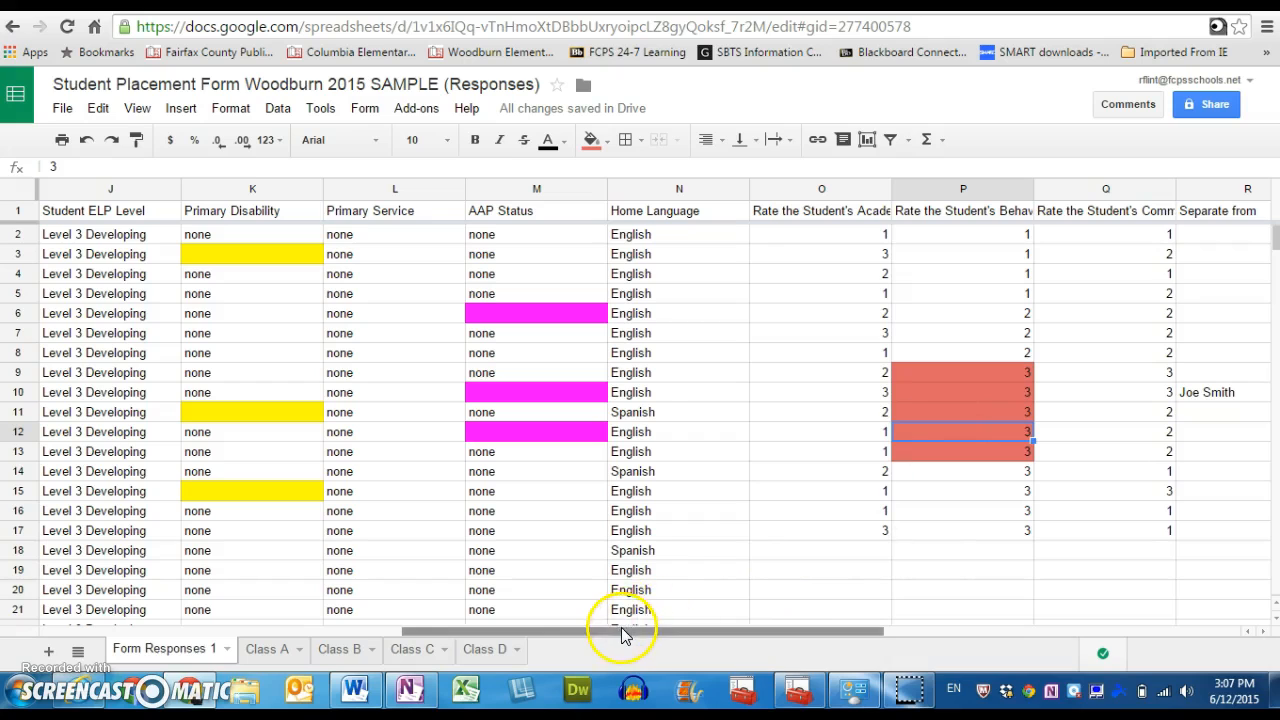
click(87, 141)
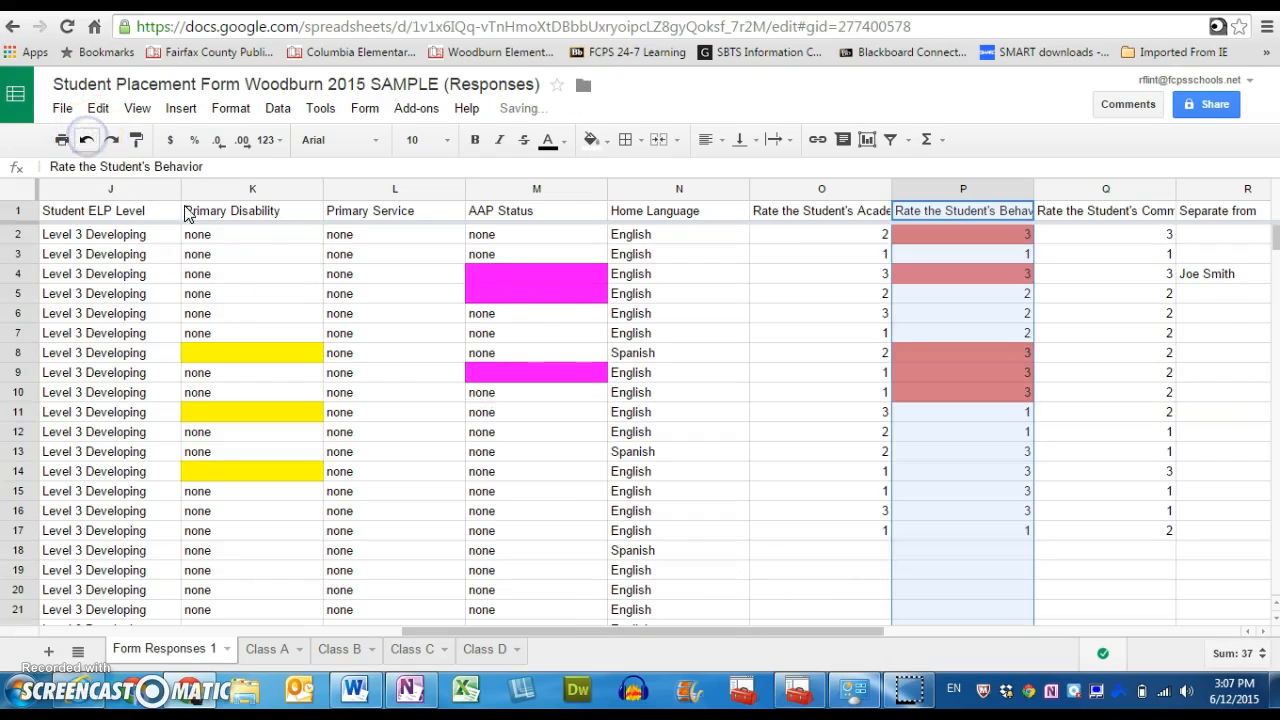